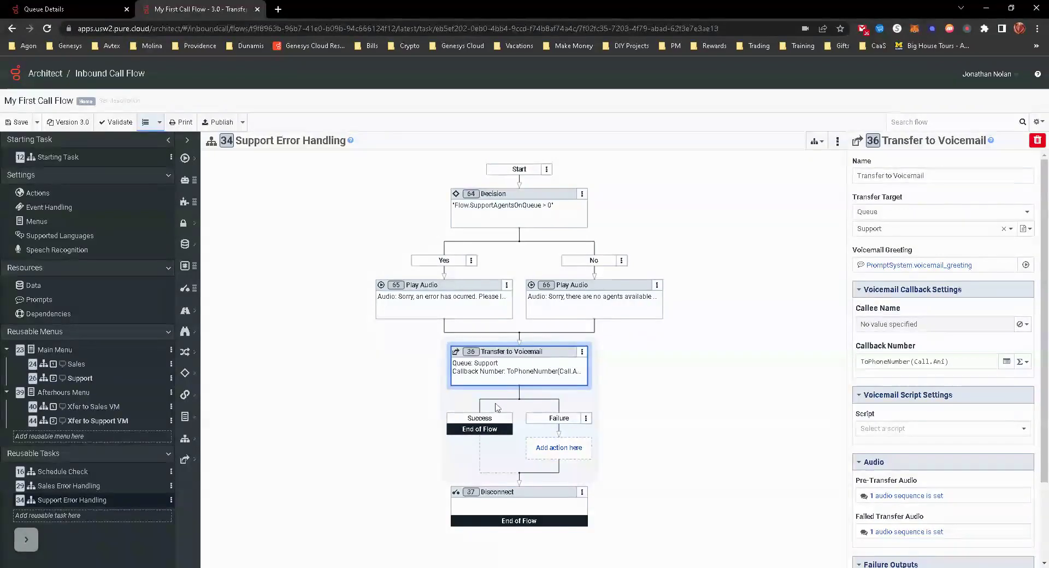
- Add a new task under Main Menu from the Toolbox task actions
left_click(67, 354)
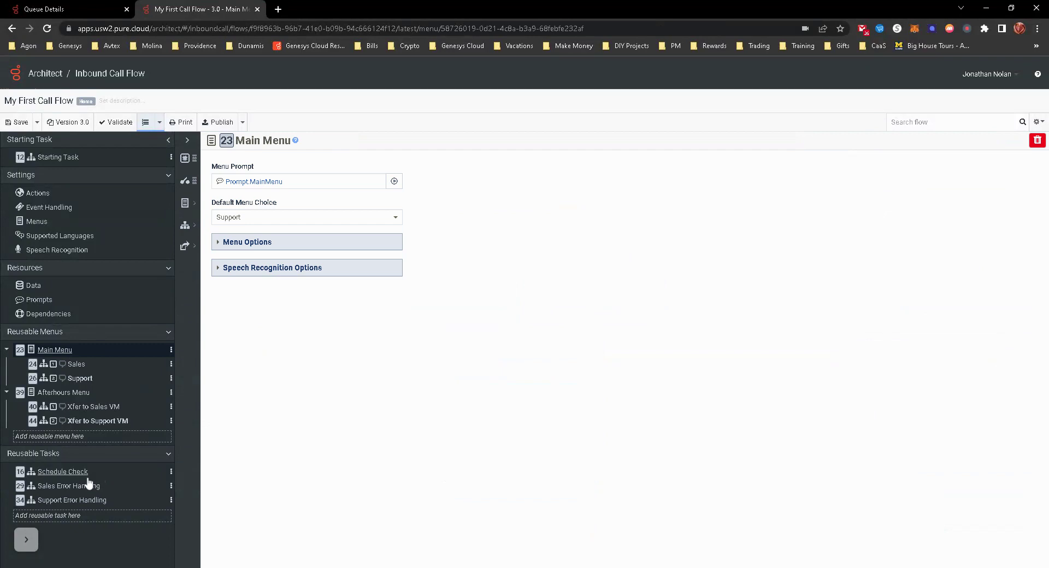
left_click(187, 140)
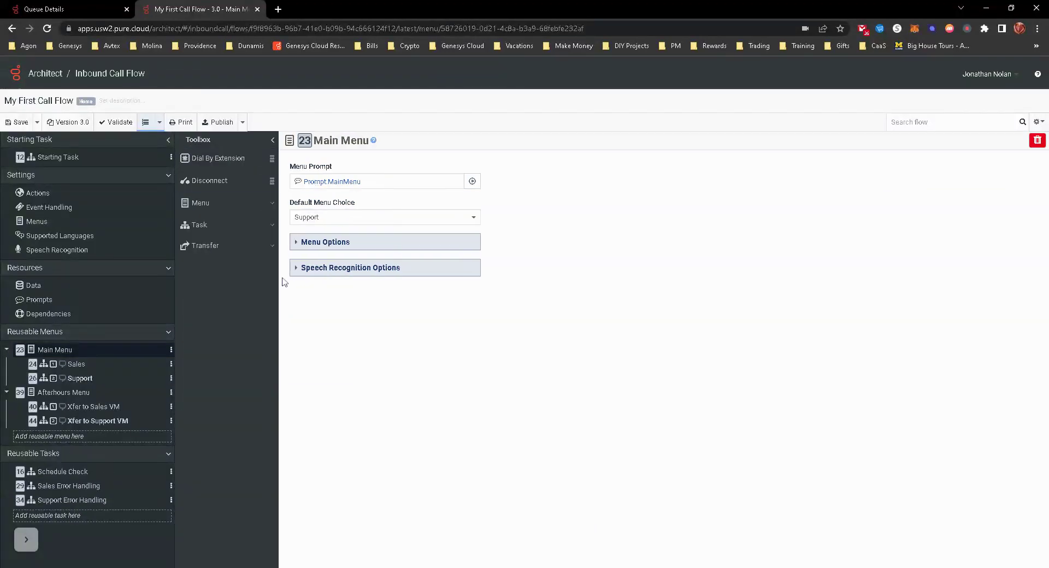
left_click(232, 231)
left_click_drag(205, 246, 71, 401)
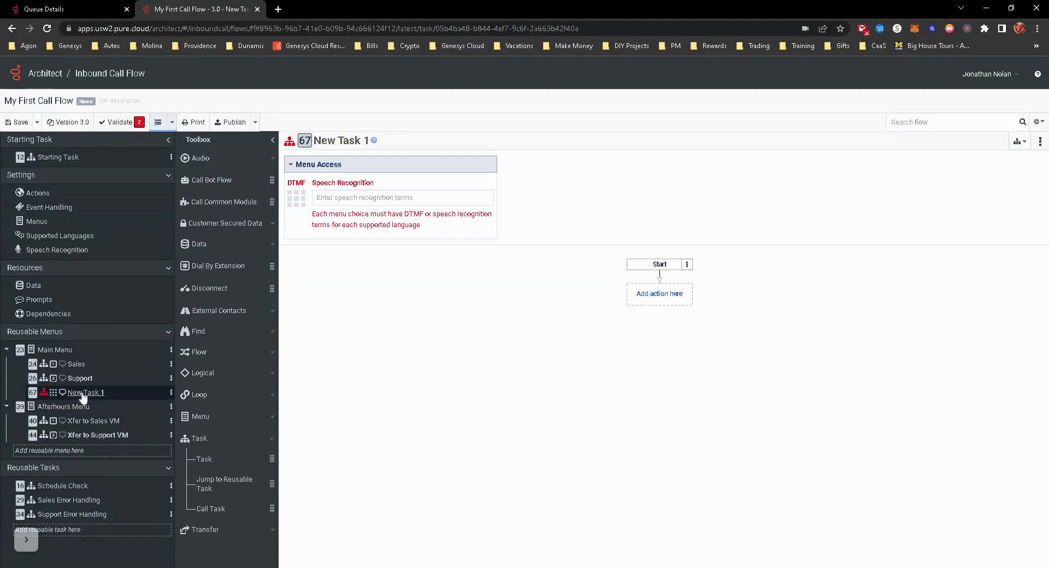
- Name the new task Billing and assign it DTMF key 3
left_click(358, 142)
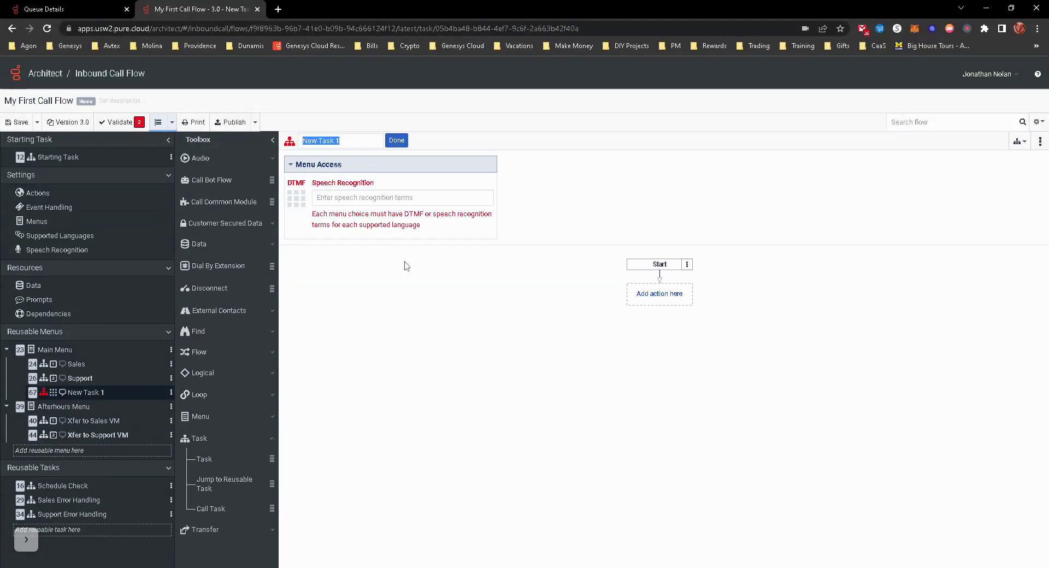
type("Billing")
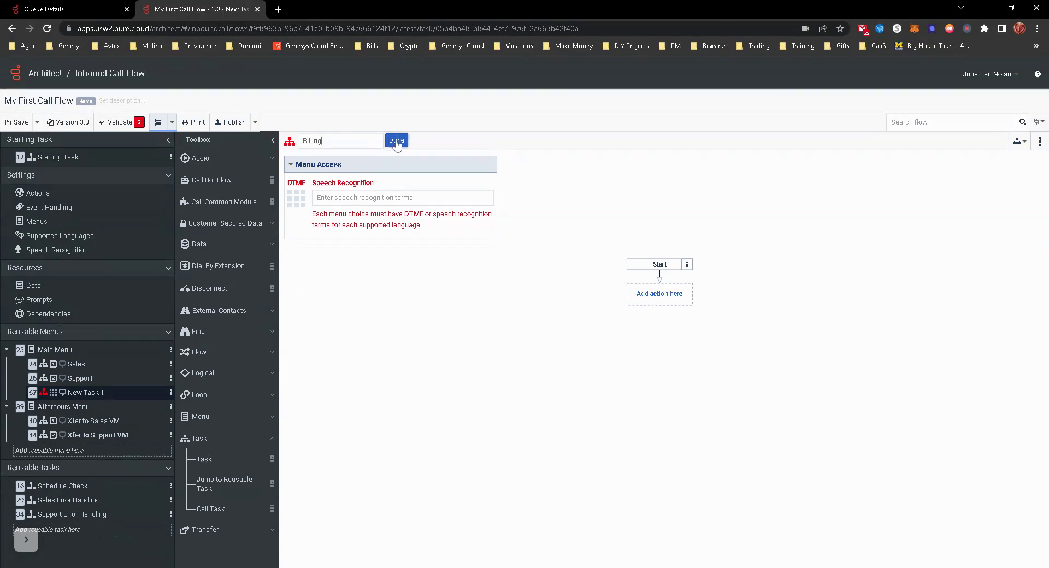
left_click(396, 140)
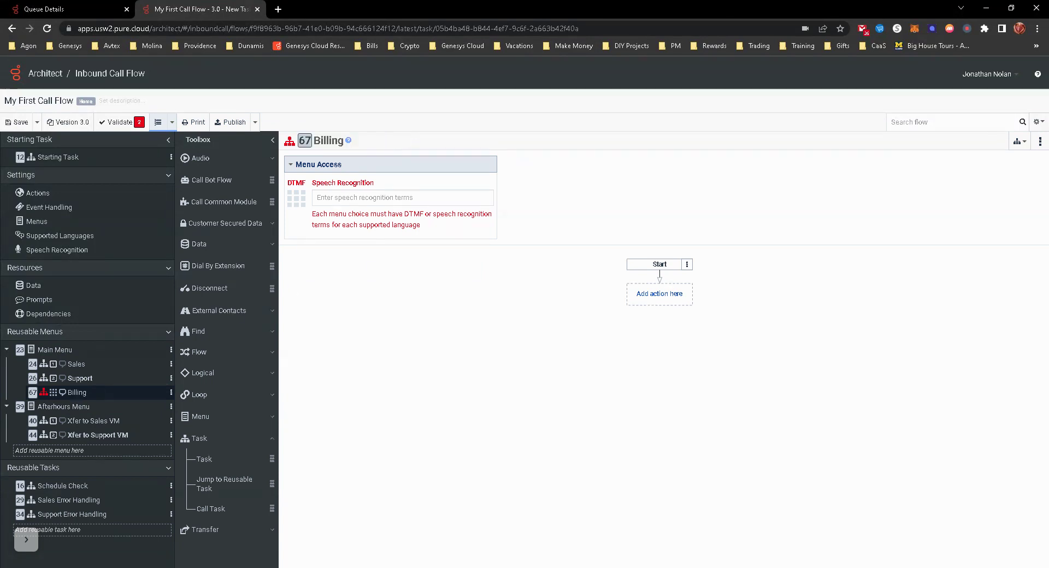
left_click(296, 201)
left_click(354, 232)
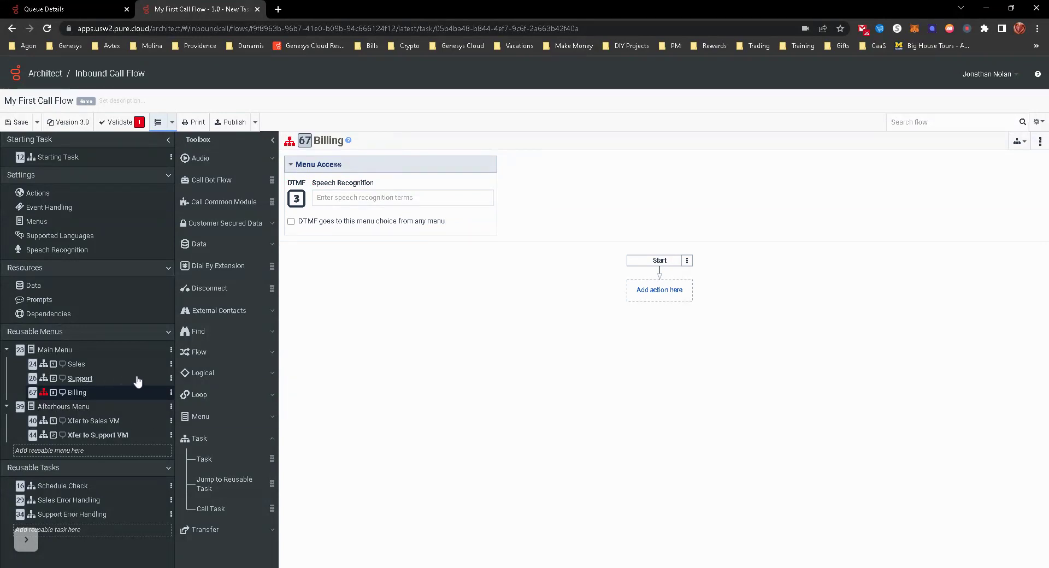
left_click(171, 378)
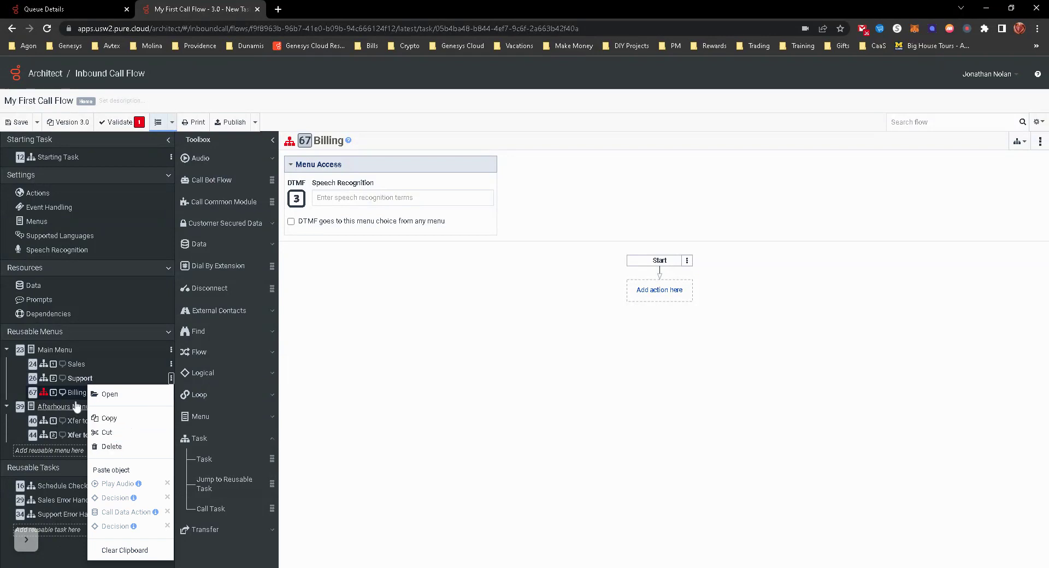
left_click(517, 376)
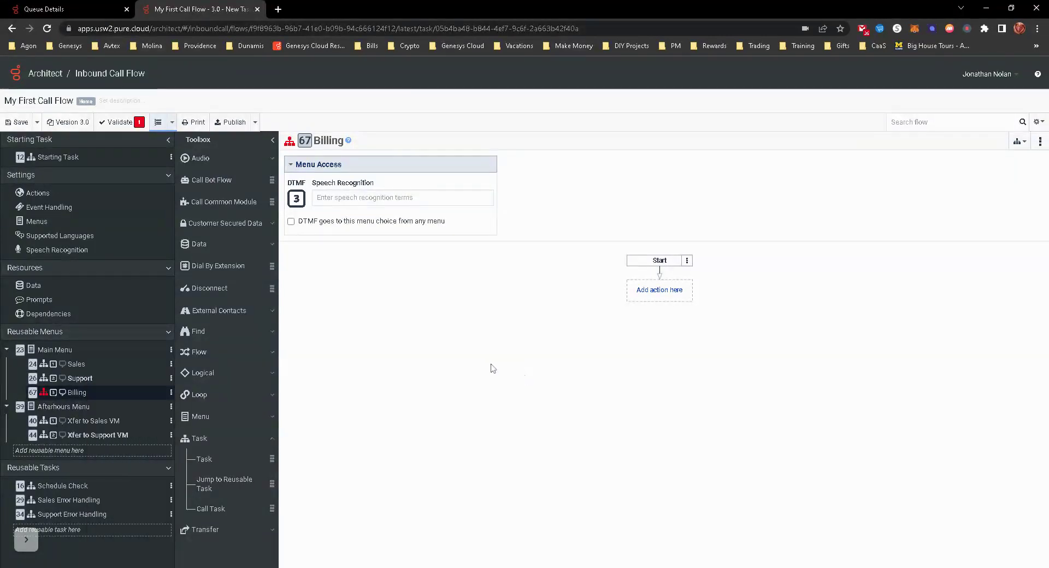
left_click(80, 379)
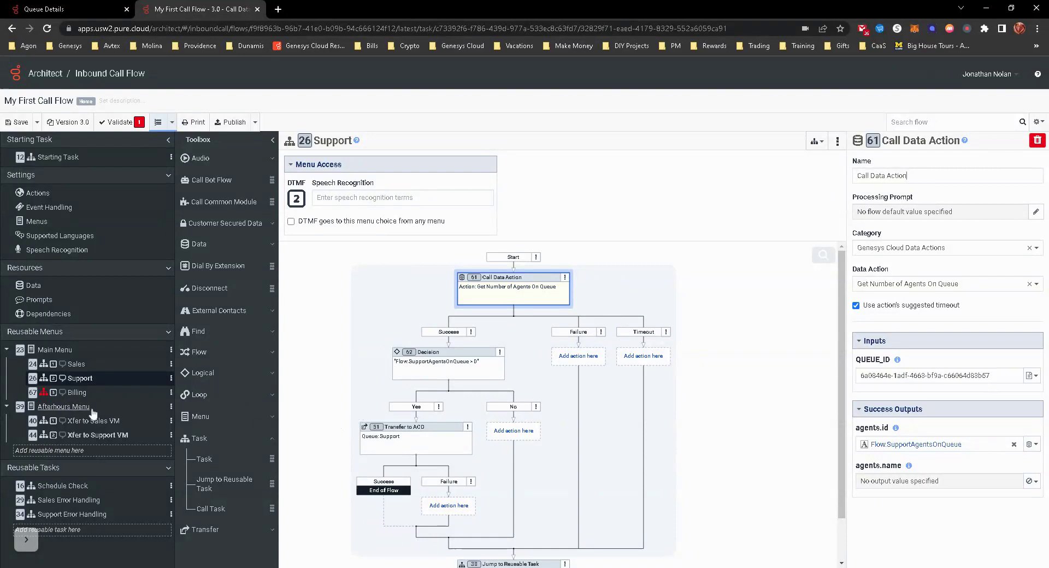
left_click(77, 393)
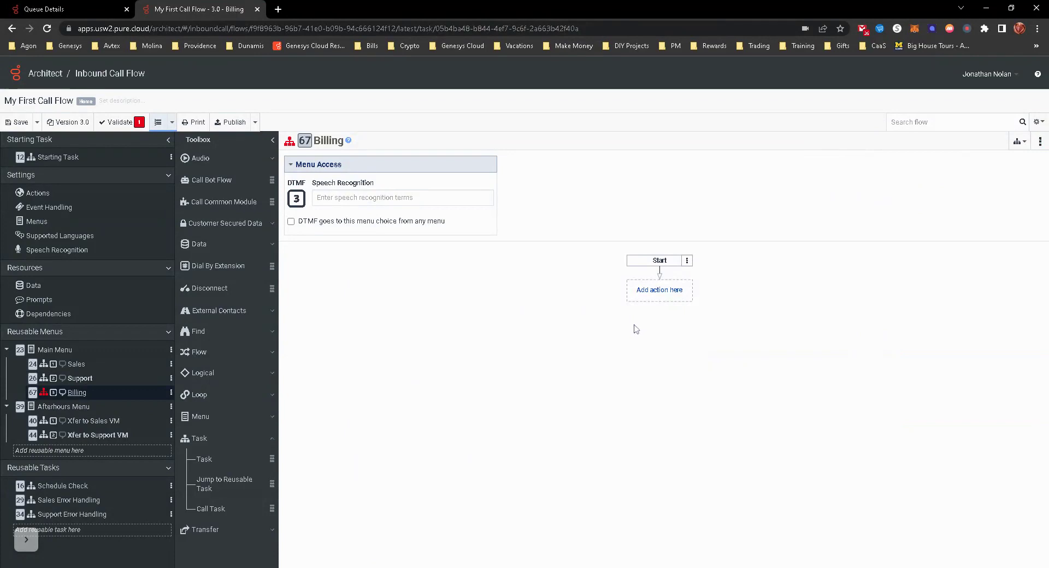
- Insert a Transfer to ACD action after Start, targeting the Billing queue
right_click(661, 295)
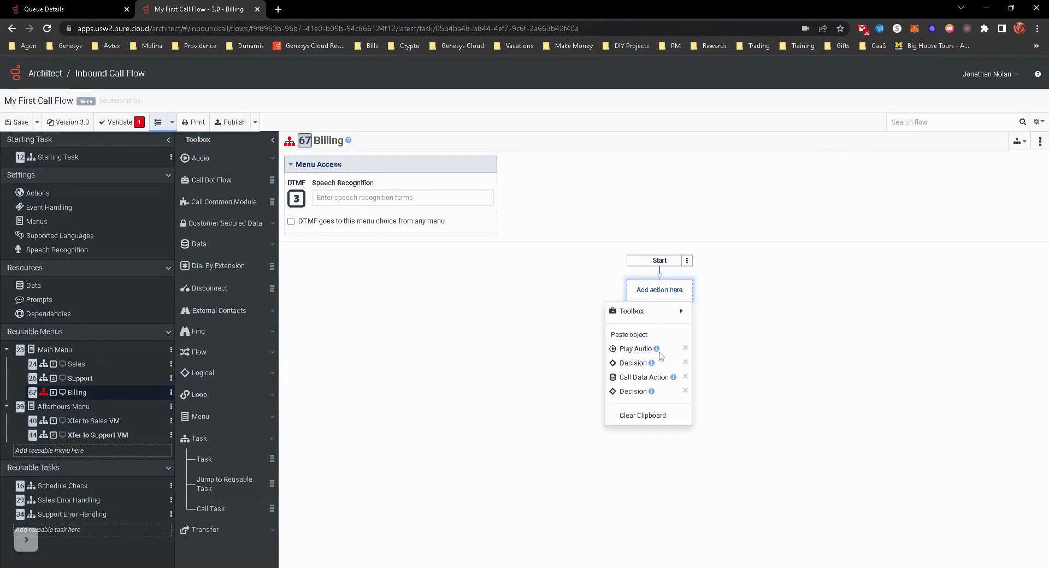
mouse_move(622, 311)
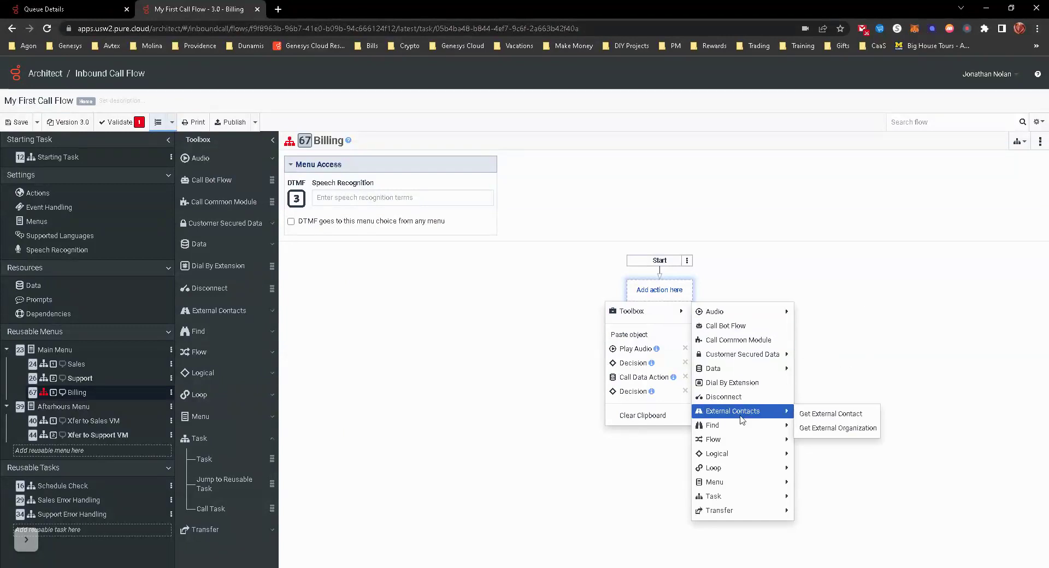
mouse_move(743, 457)
mouse_move(735, 511)
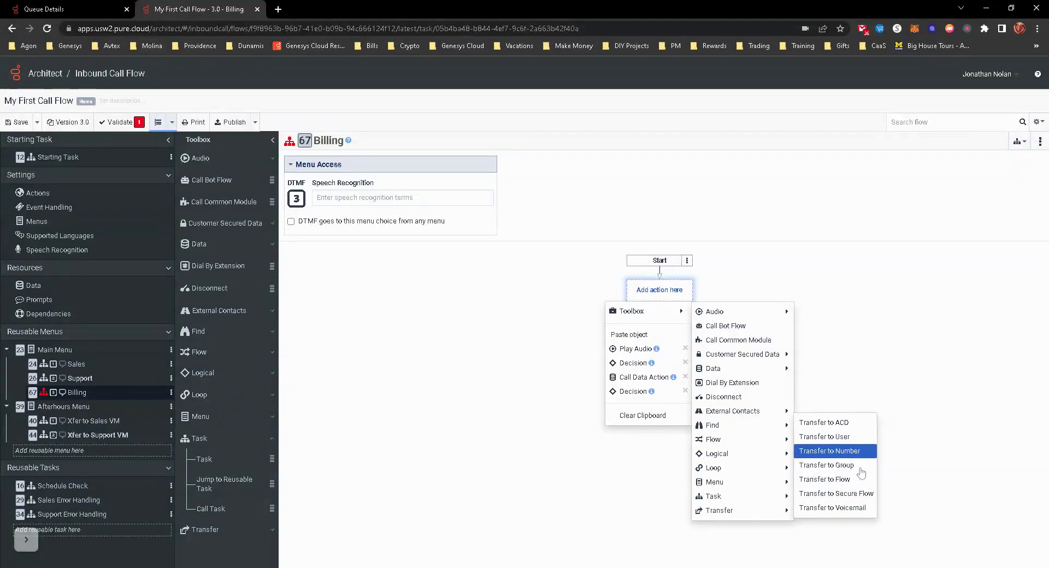
left_click(844, 423)
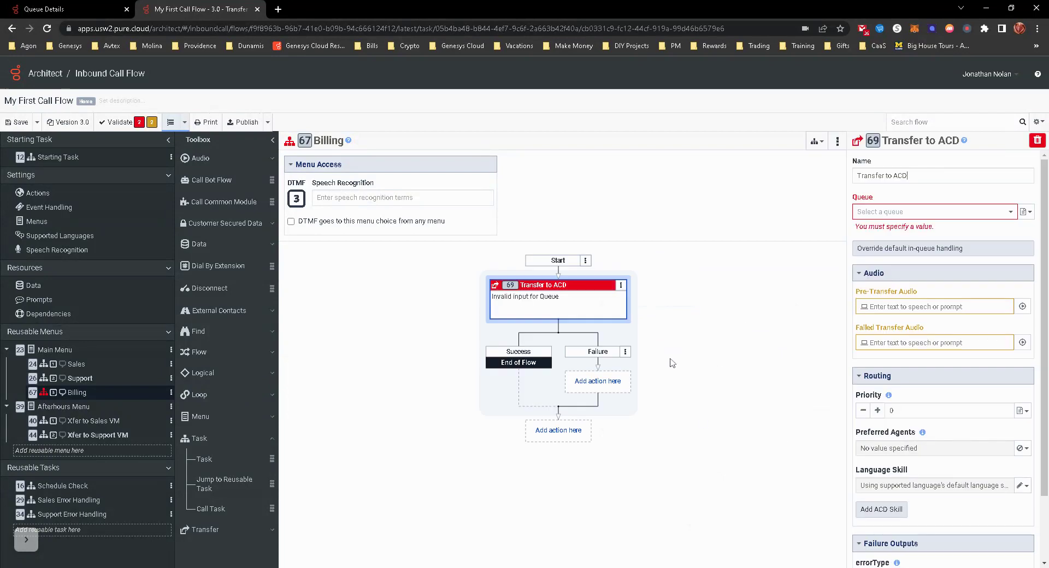
left_click(936, 212)
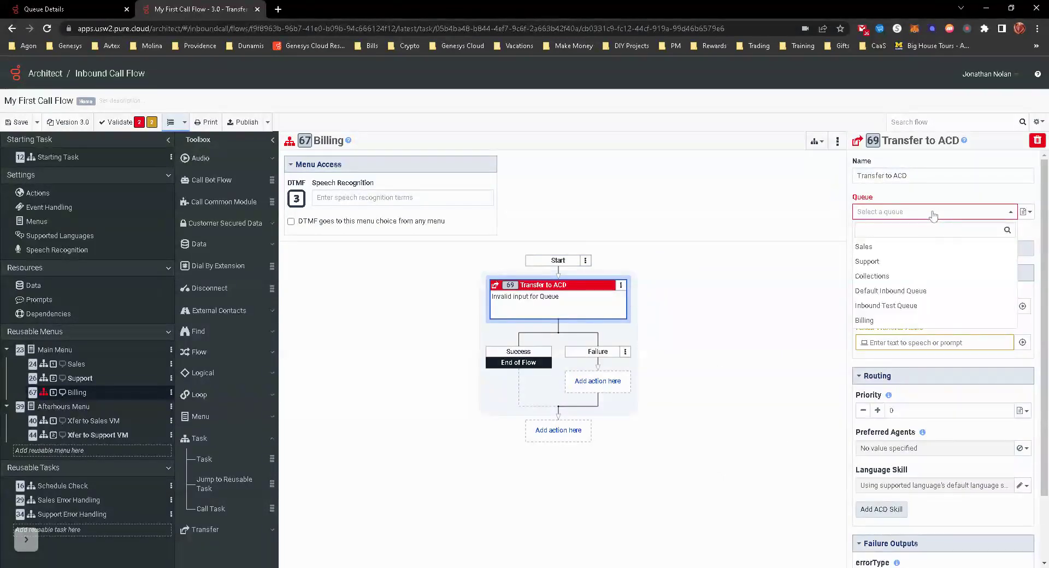
type("bill")
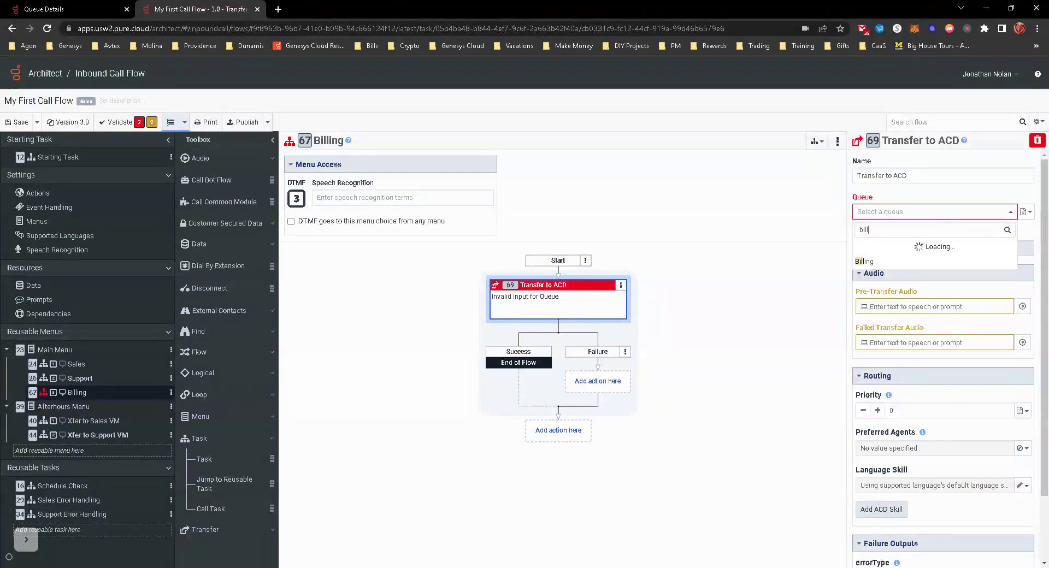
left_click(907, 247)
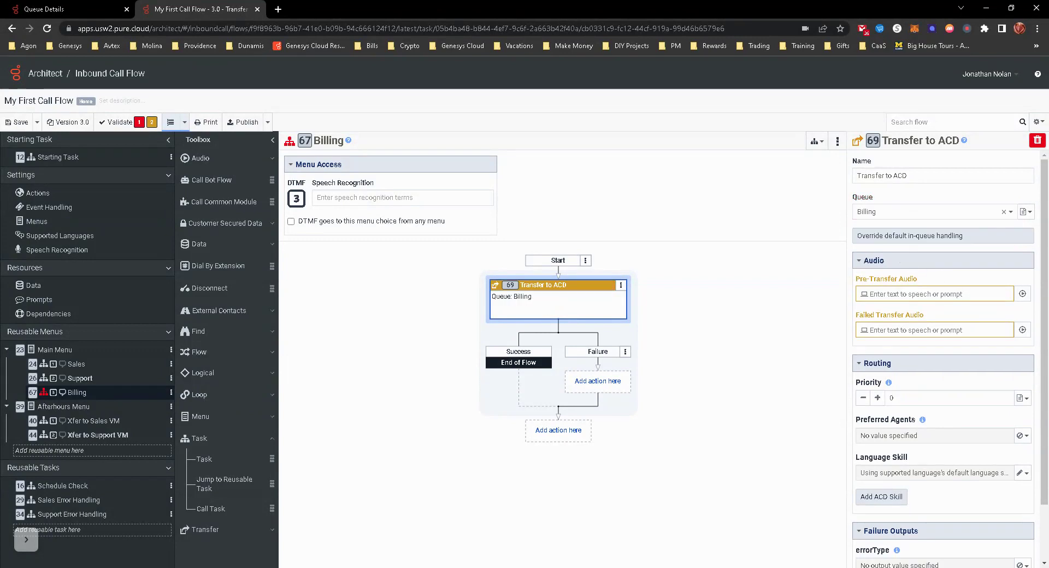
- Make the pre-transfer audio a single 100 ms blank, removing Text To Speech
left_click(1022, 294)
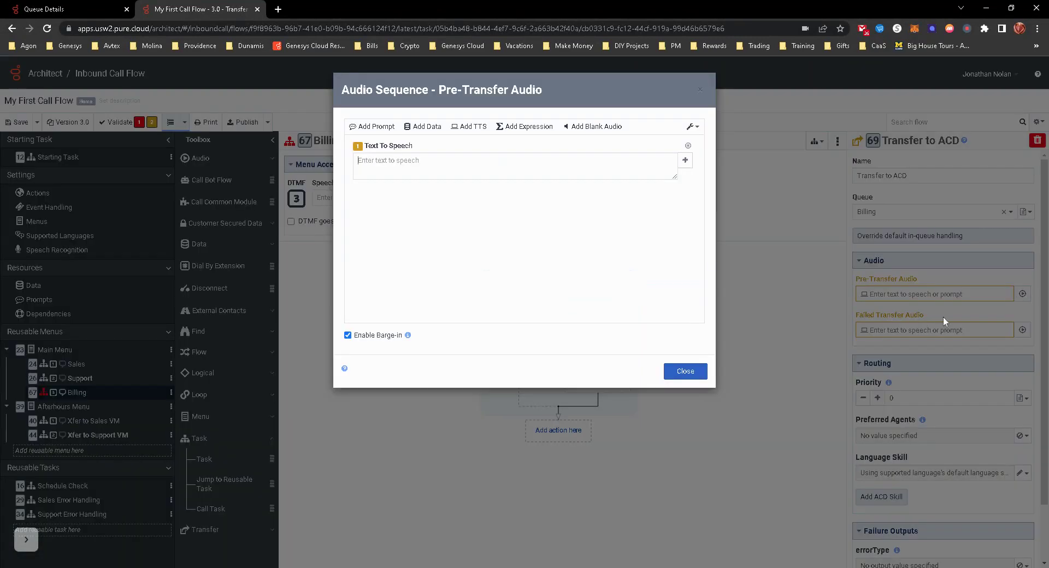
left_click(581, 129)
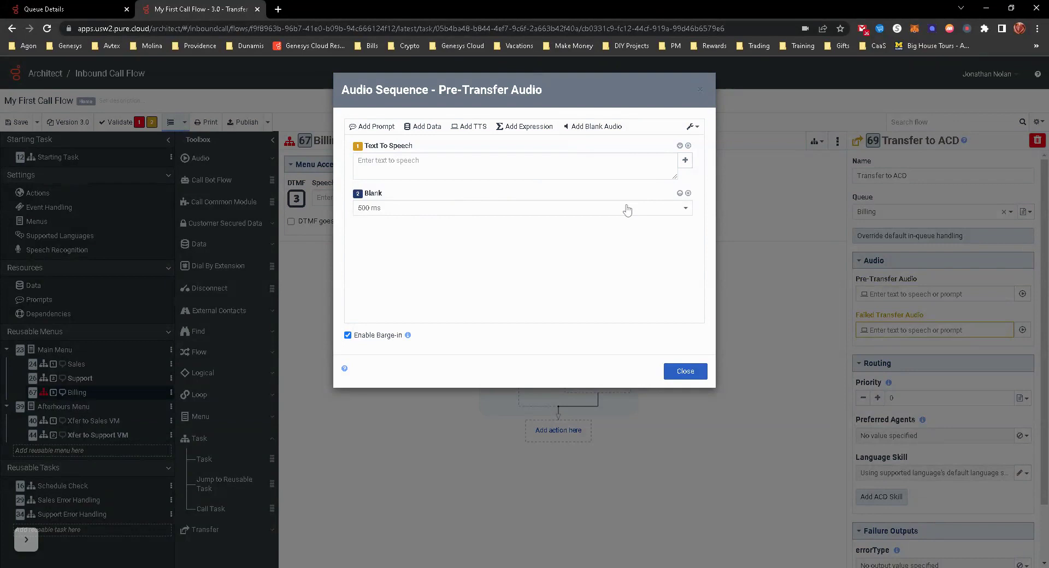
left_click(453, 212)
left_click(388, 224)
left_click(687, 145)
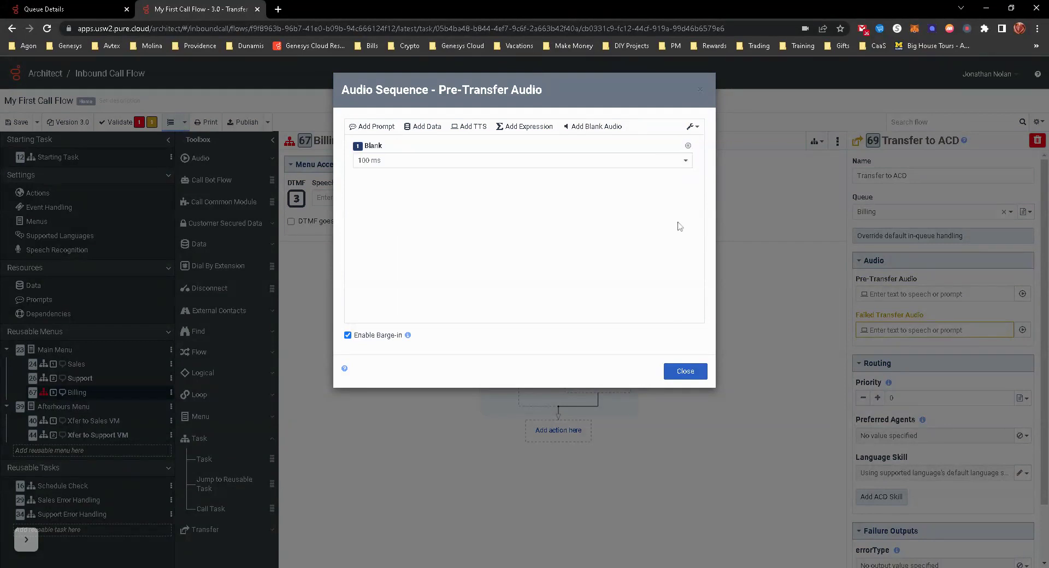
left_click(686, 372)
- Make the failed-transfer audio a single 100 ms blank, removing Text To Speech
left_click(1023, 330)
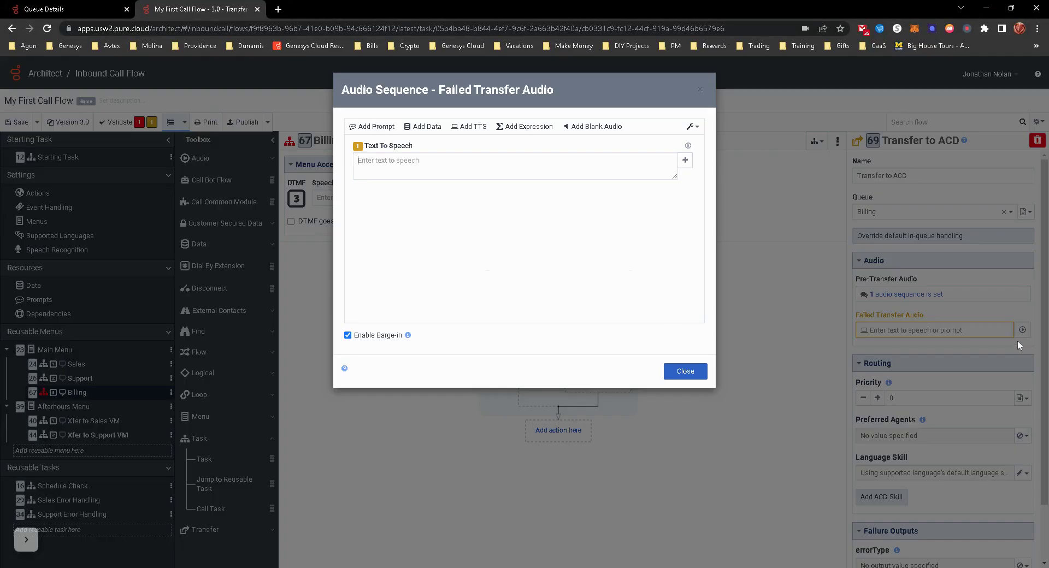
left_click(581, 126)
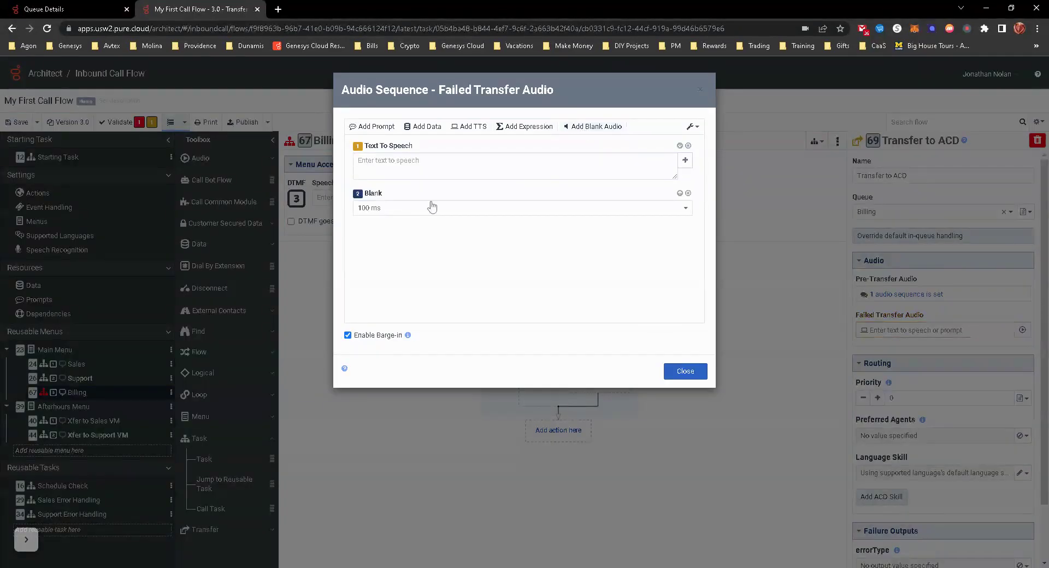
left_click(688, 146)
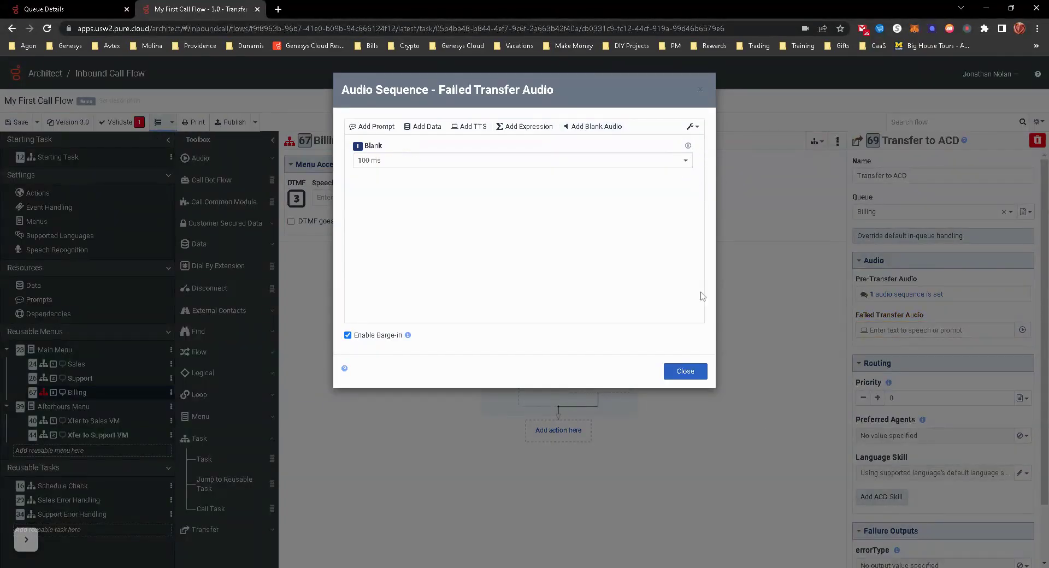
left_click(684, 371)
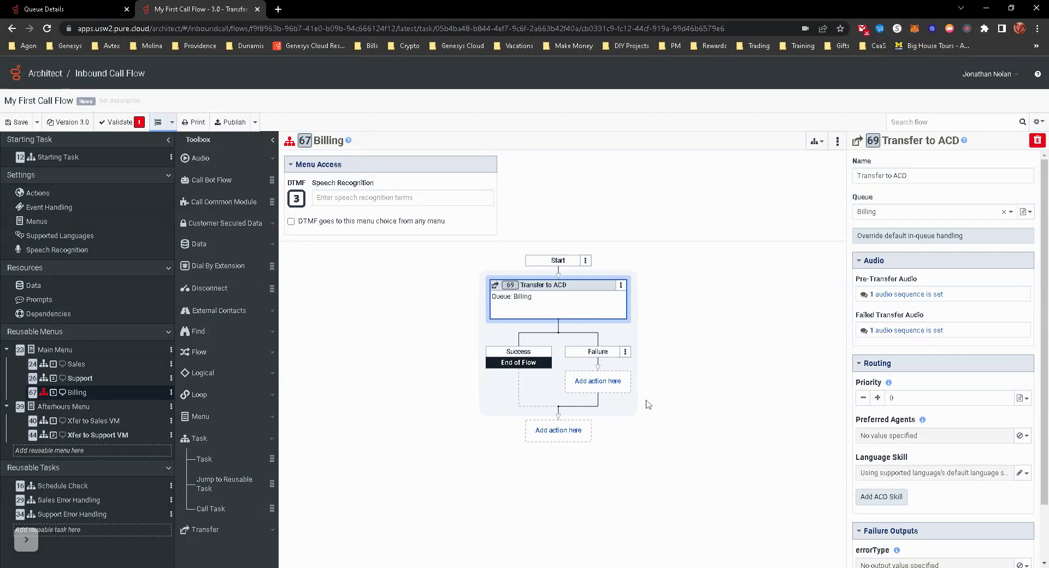
- Bring up the action list after the transfer and dismiss it without adding anything
left_click(548, 437)
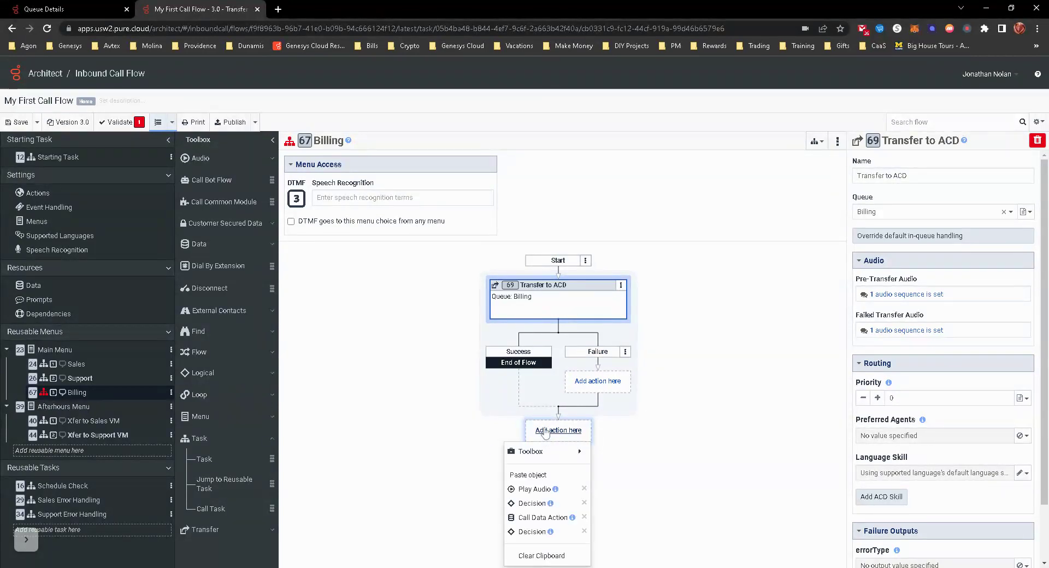
mouse_move(565, 453)
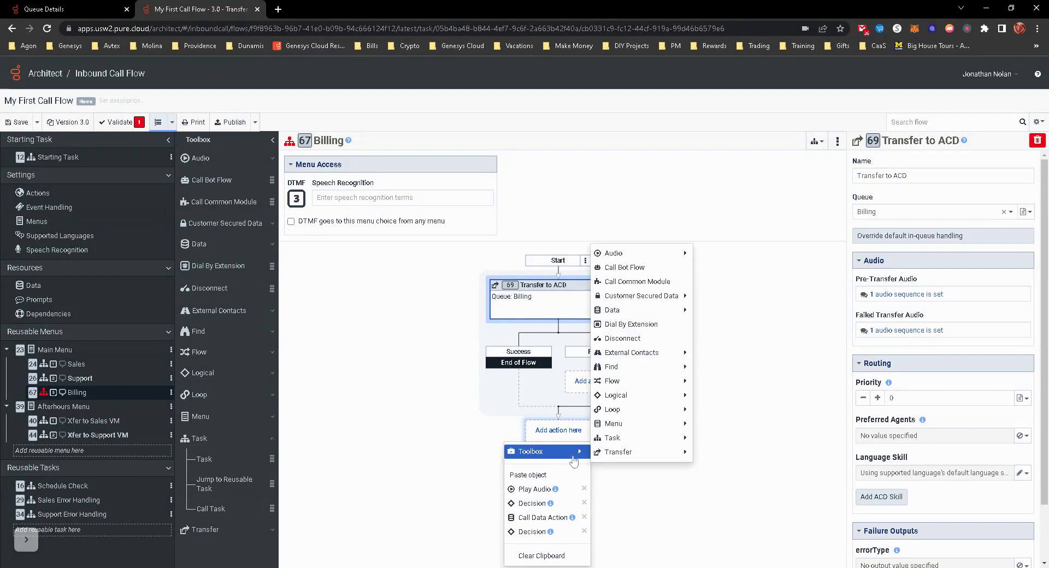
left_click(423, 449)
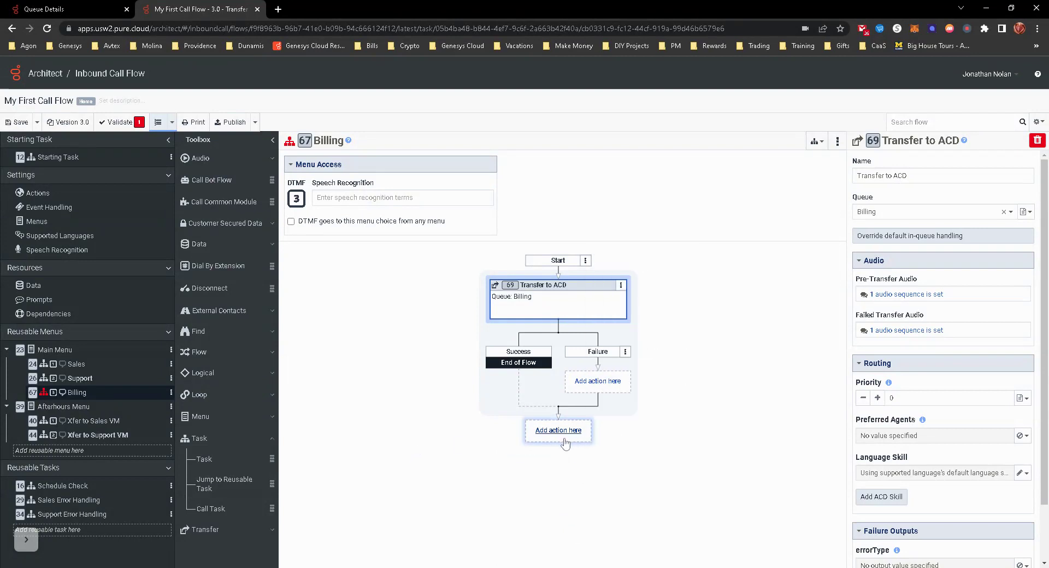
- Clear the clipboard, copy Support Error Handling, and paste it as a new reusable task
left_click(171, 514)
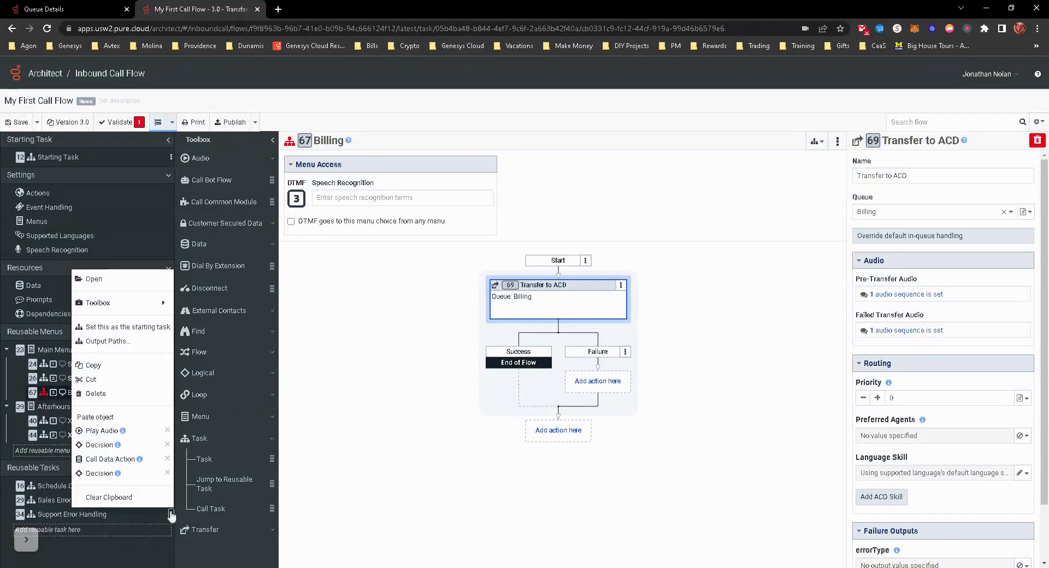
mouse_move(136, 298)
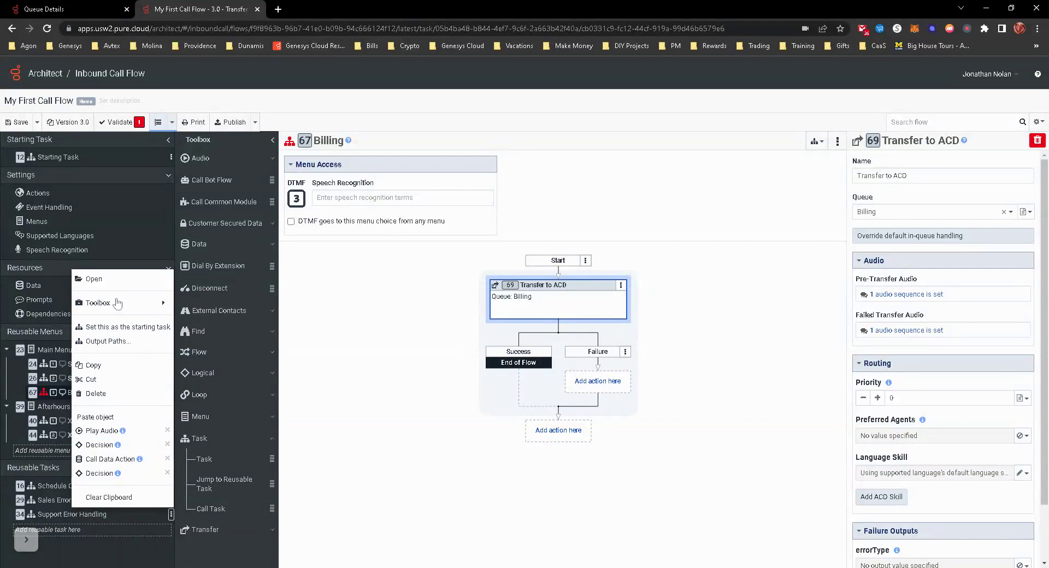
mouse_move(213, 303)
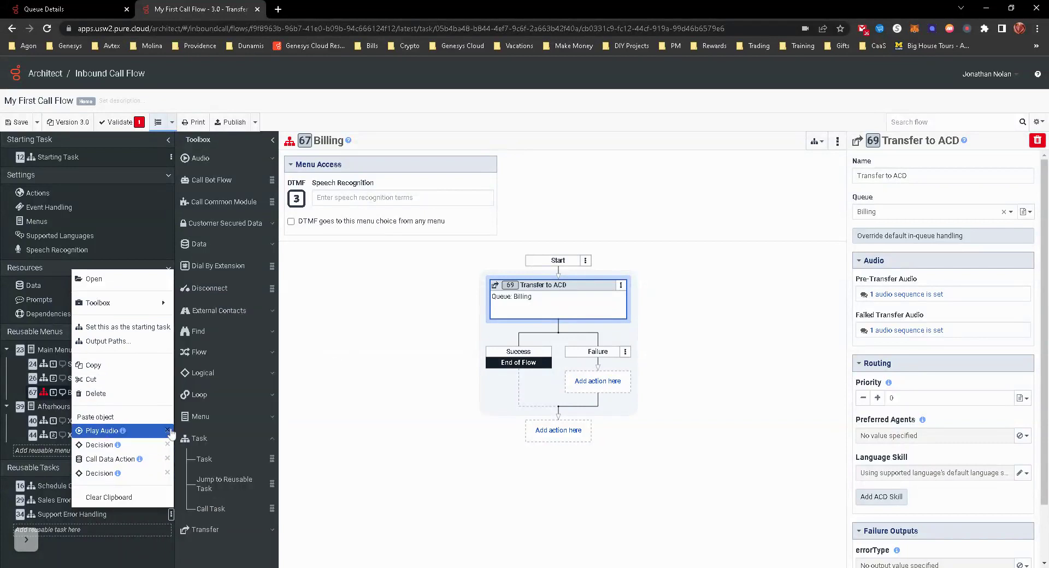
left_click(137, 498)
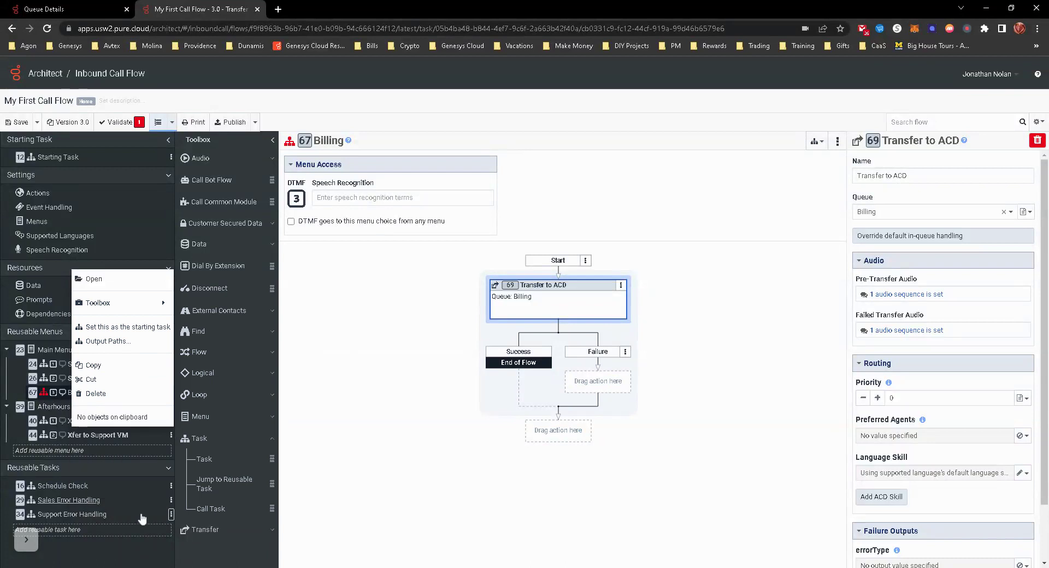
left_click(93, 365)
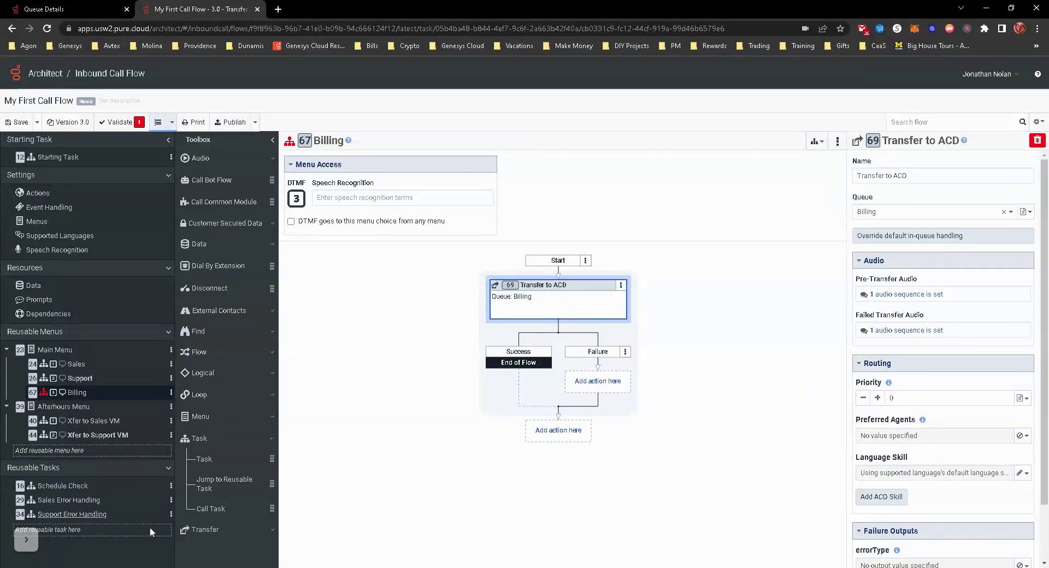
left_click(82, 537)
left_click(73, 516)
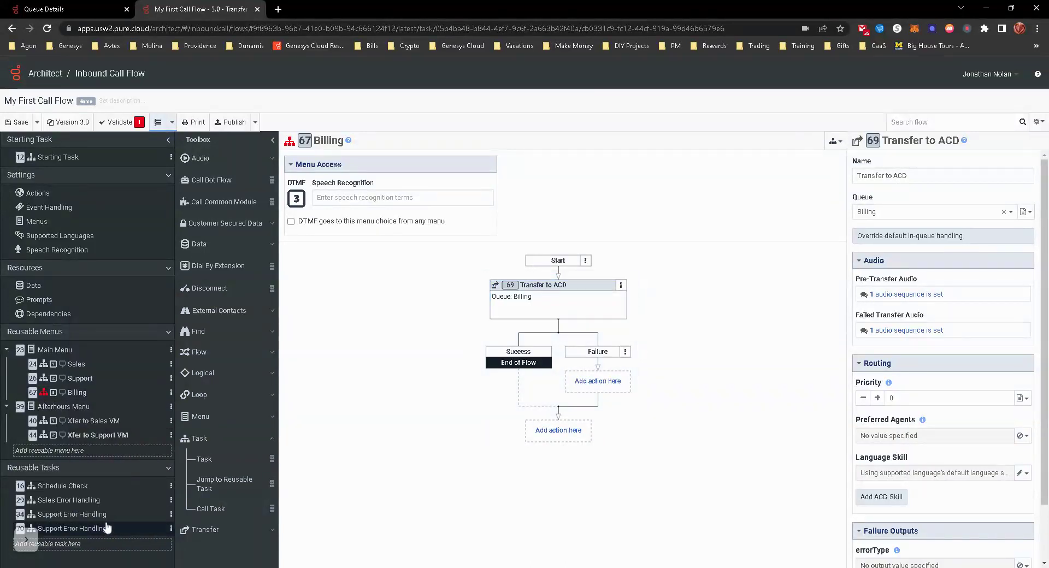
- Rename 'Support Error Handling 1' to 'Billing Error Handling'
left_click(349, 141)
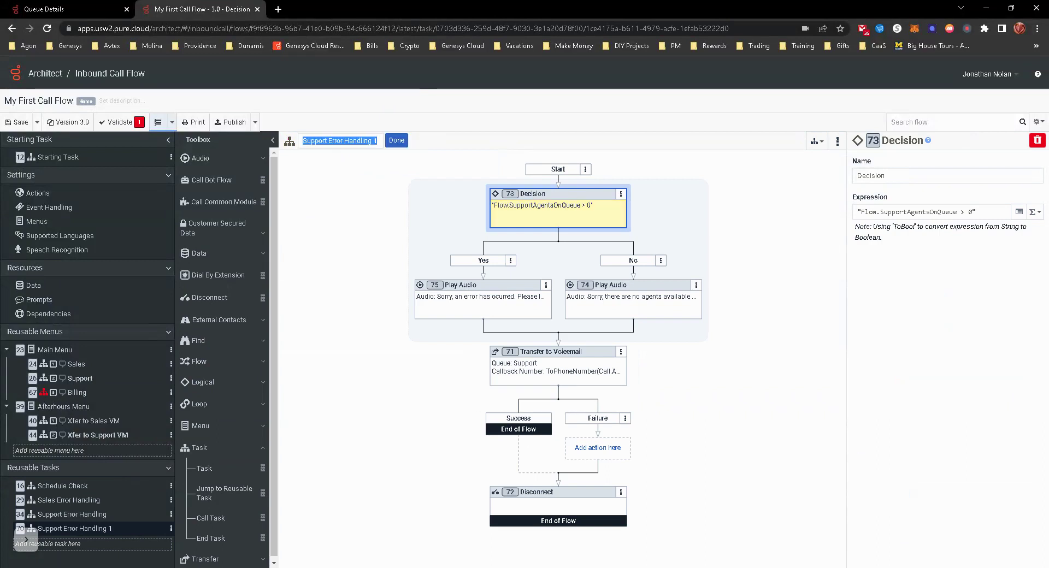
key("End")
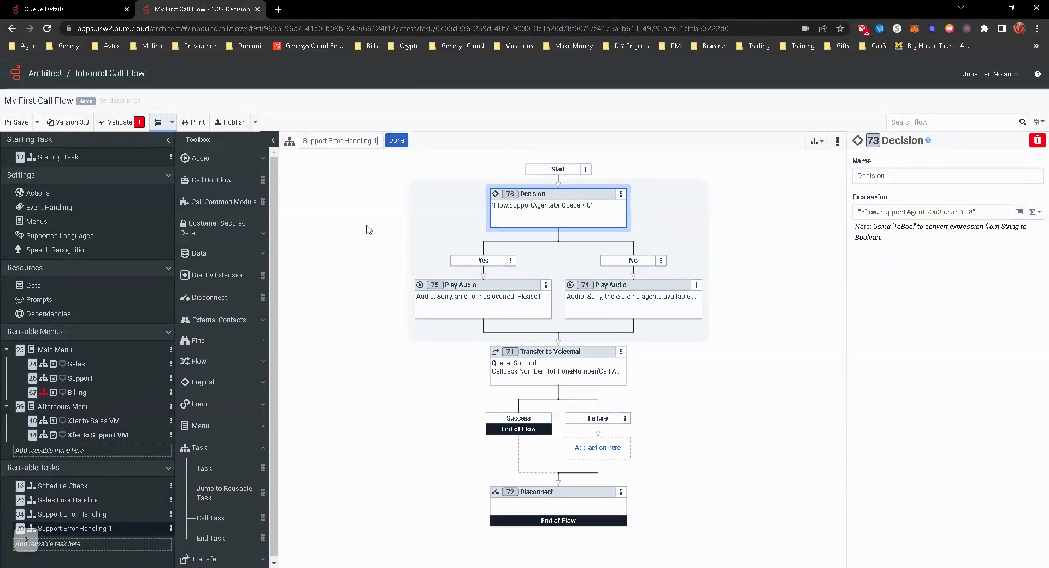
key("BackSpace")
key("BackSpace")
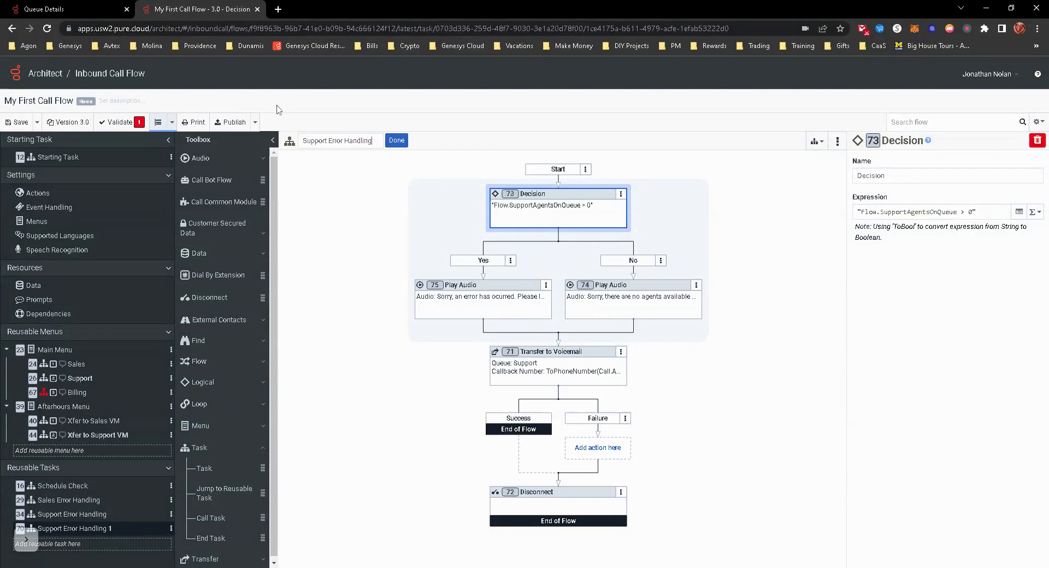
key("Home")
key("ctrl+shift+Right")
type("Billi")
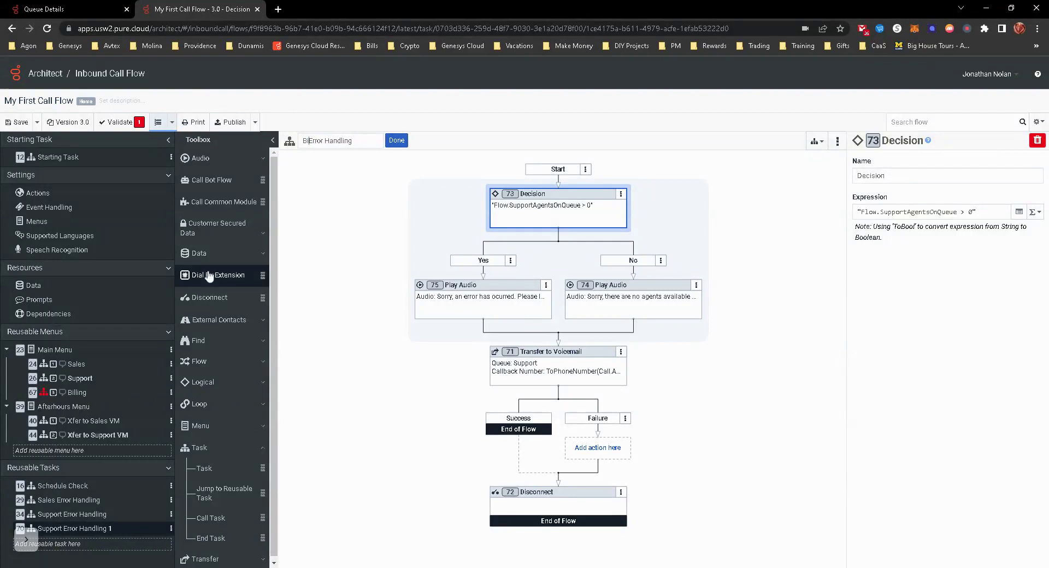
type("ng")
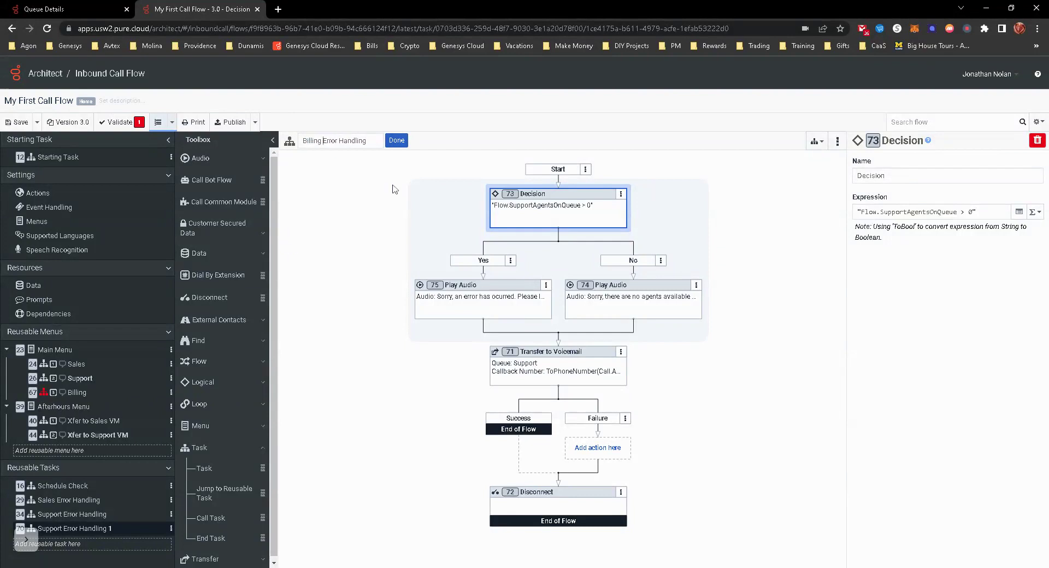
left_click(397, 140)
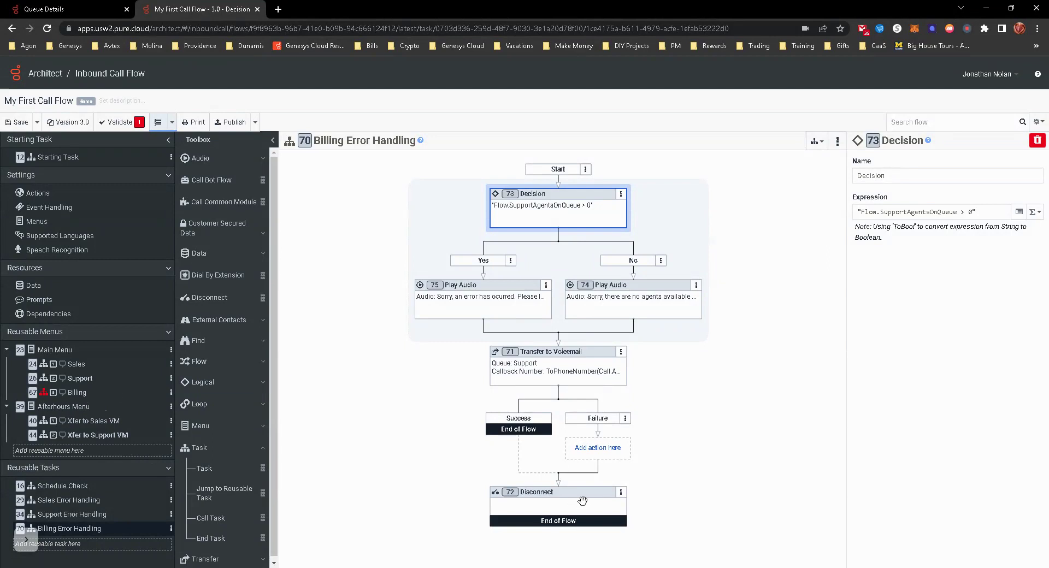
- Append a Jump to Reusable Task action after the Billing queue transfer
left_click(75, 392)
left_click(538, 430)
mouse_move(514, 451)
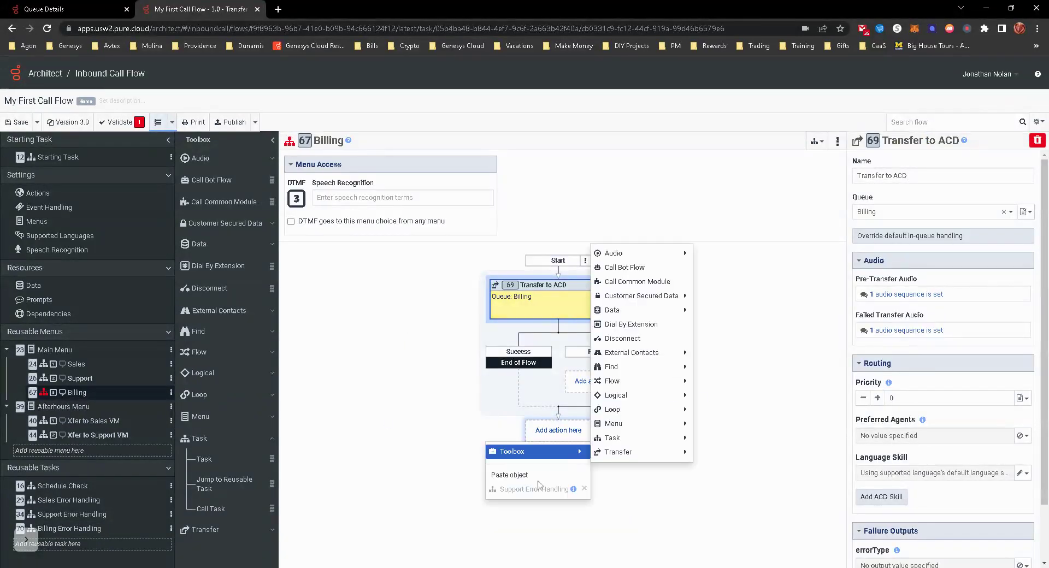
mouse_move(623, 437)
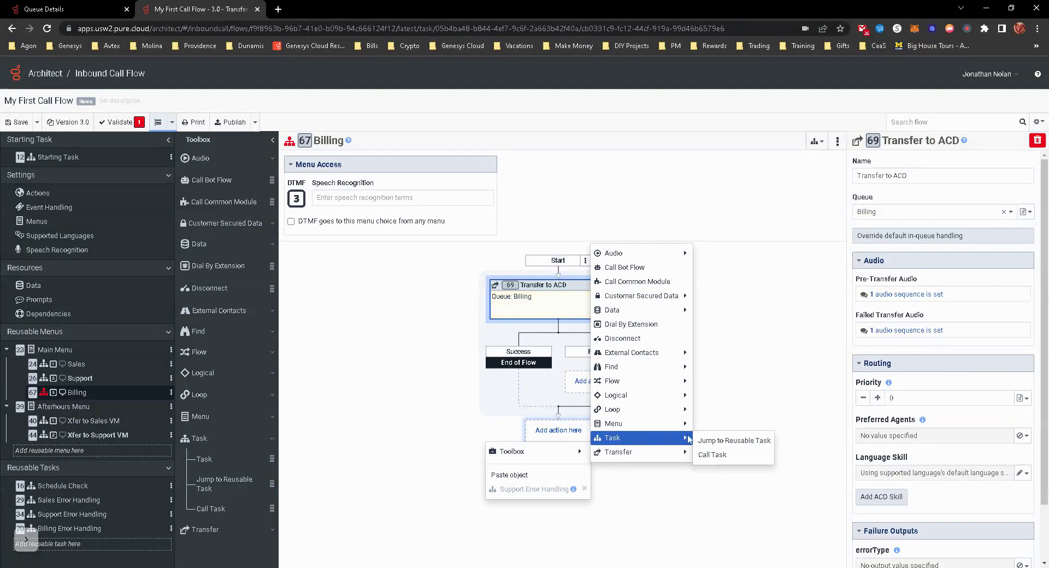
left_click(729, 441)
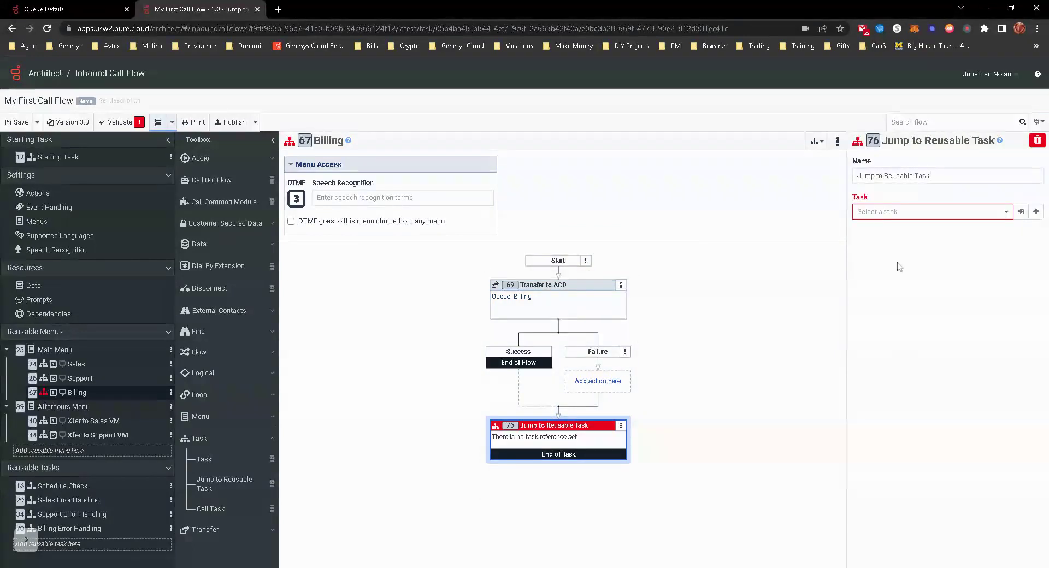
- Point the jump at Billing Error Handling and open that task
left_click(891, 213)
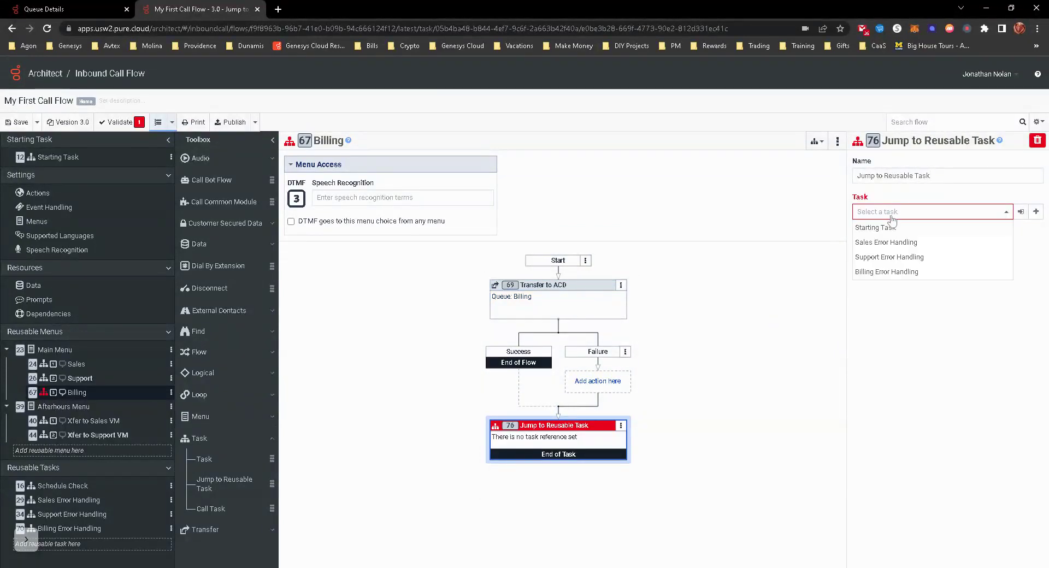
left_click(891, 271)
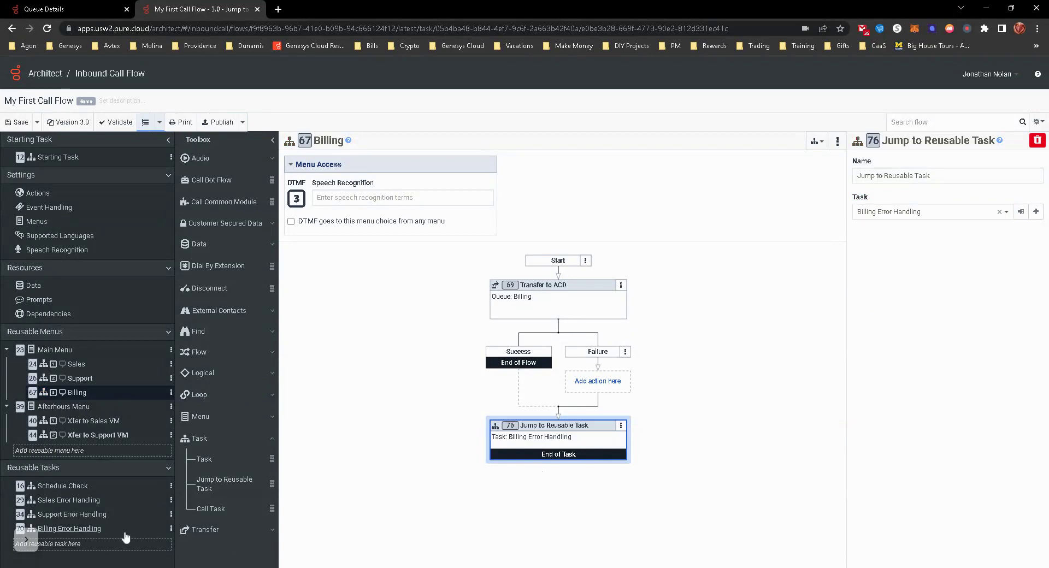
left_click(73, 529)
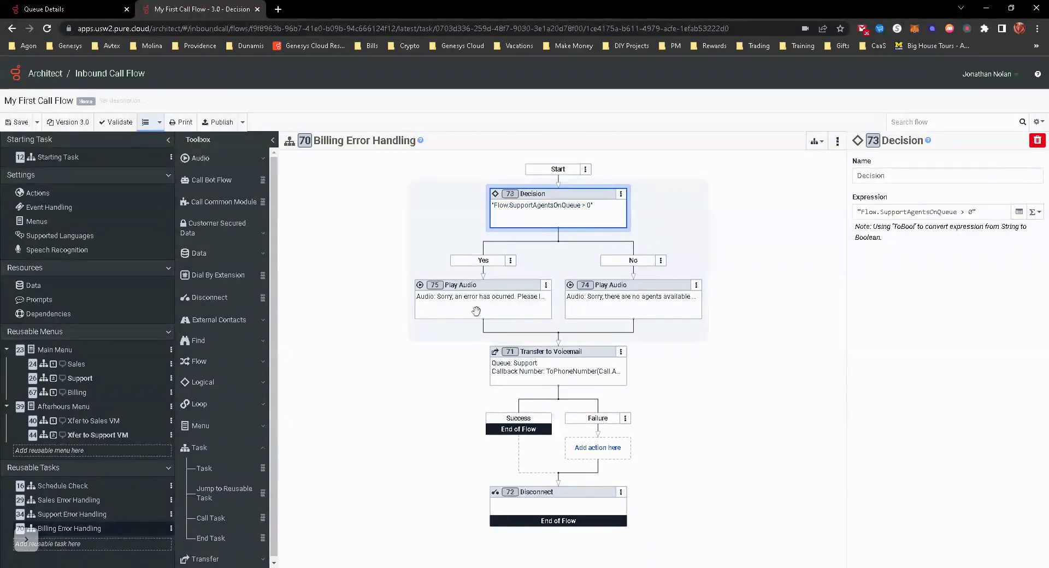
- Move the error audio above the Decision and delete the Decision with its branches
left_click(521, 298)
left_click(613, 296)
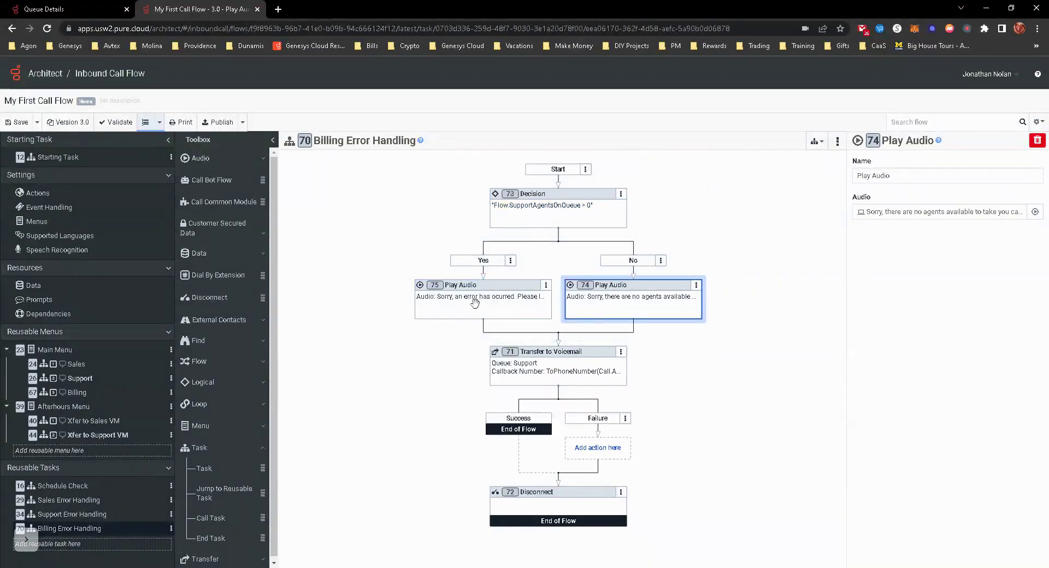
left_click_drag(474, 303, 545, 207)
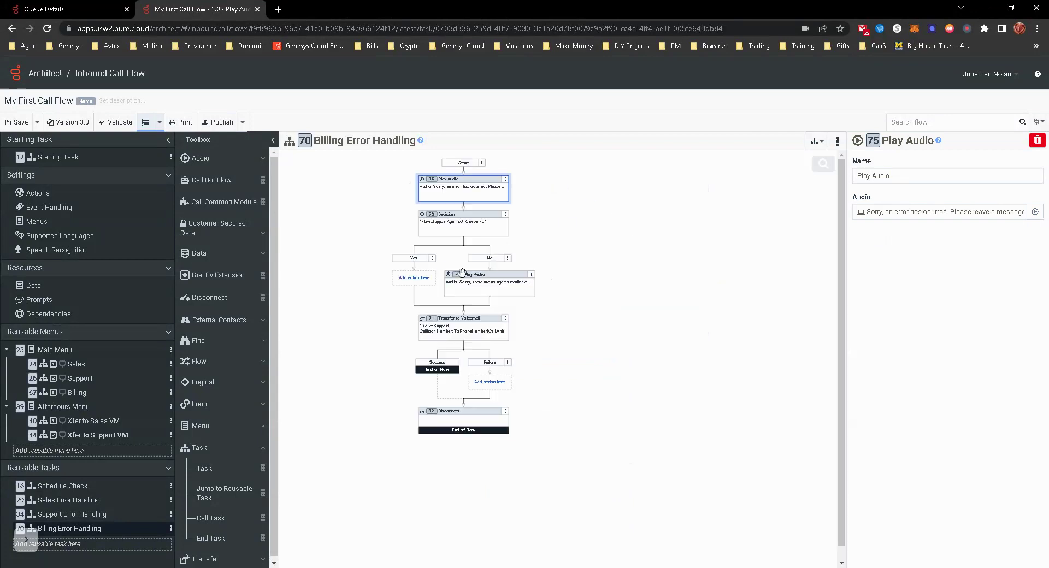
left_click(505, 214)
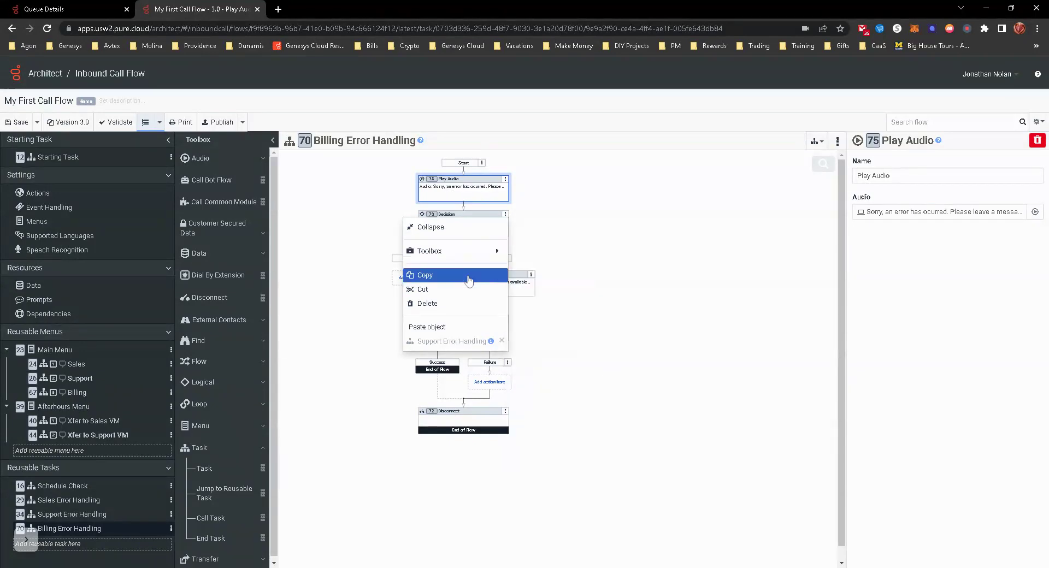
left_click(452, 304)
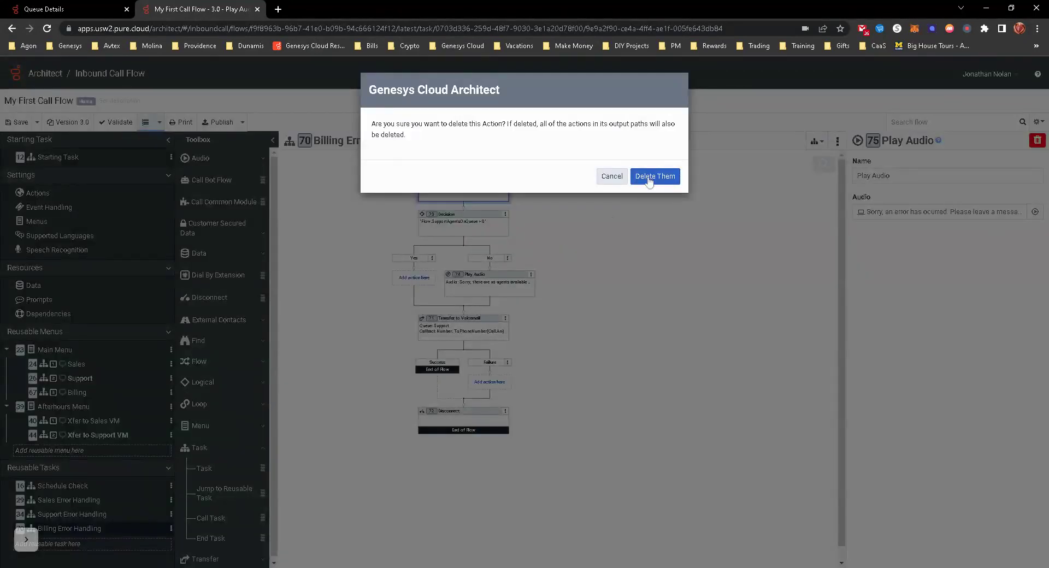
left_click(654, 176)
- Send Transfer to Voicemail to the Billing queue, then return to the Billing choice
left_click(545, 252)
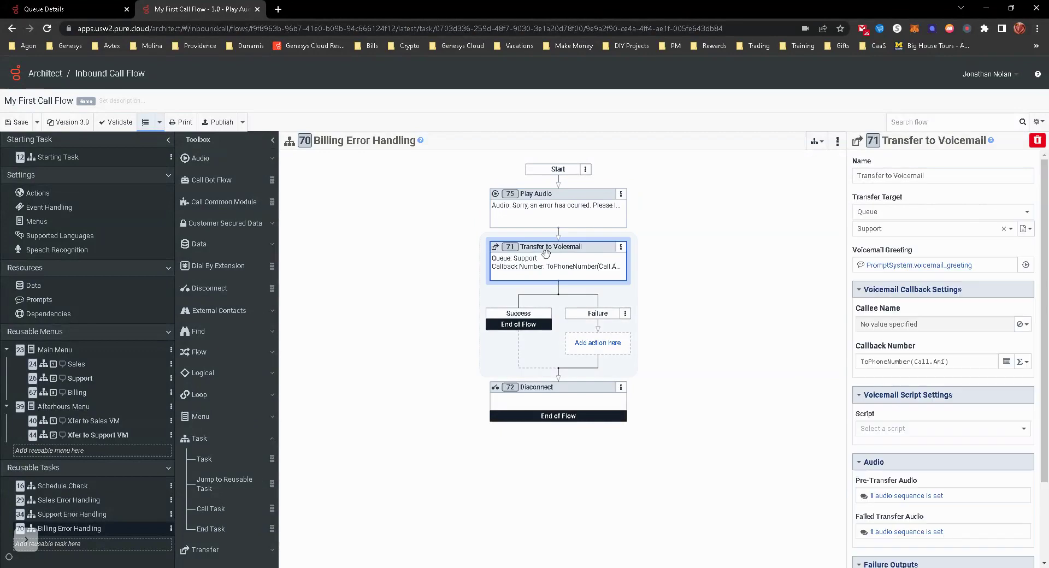
left_click(918, 230)
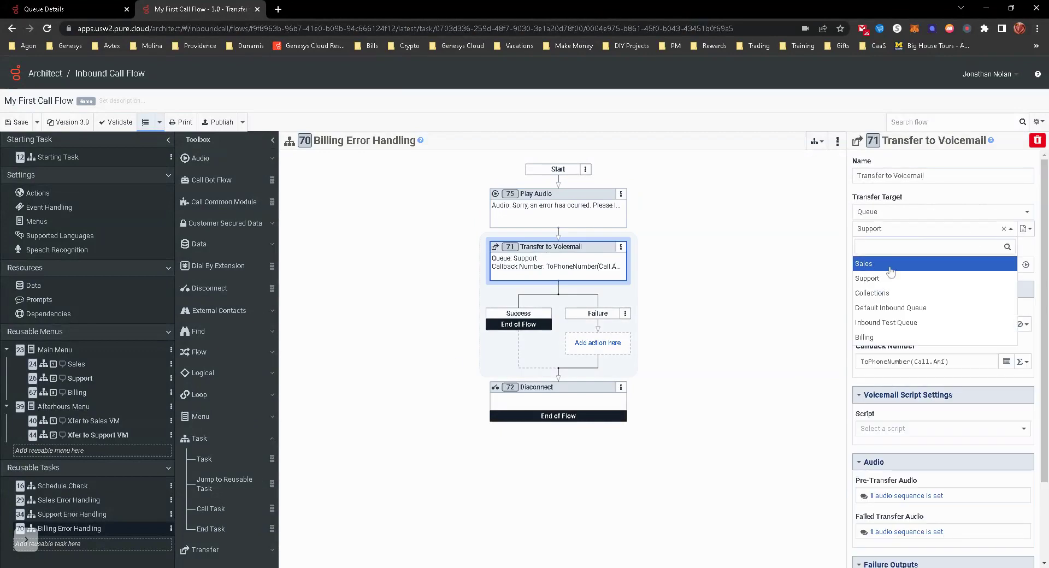
type("bill")
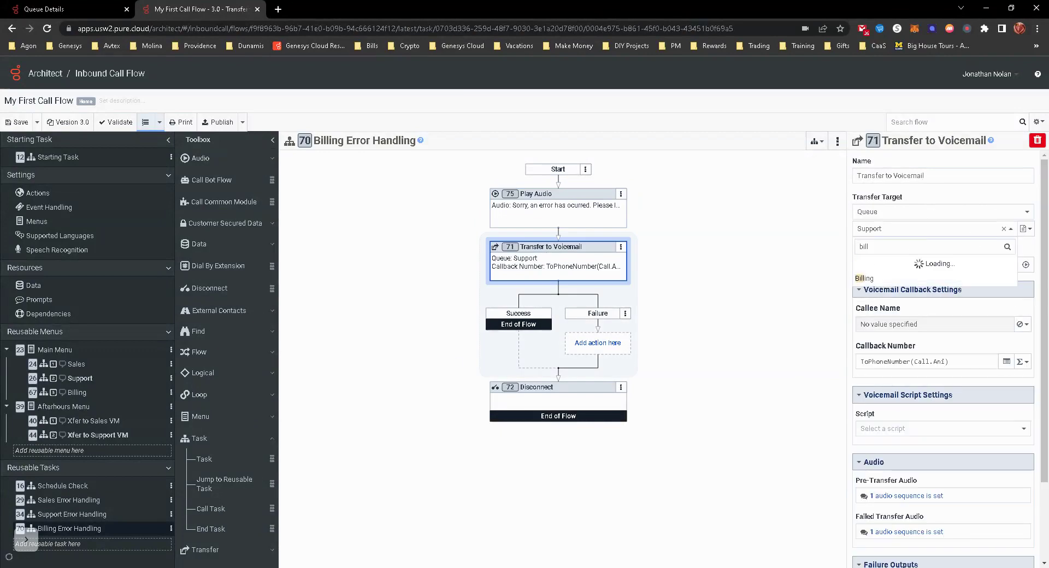
left_click(877, 264)
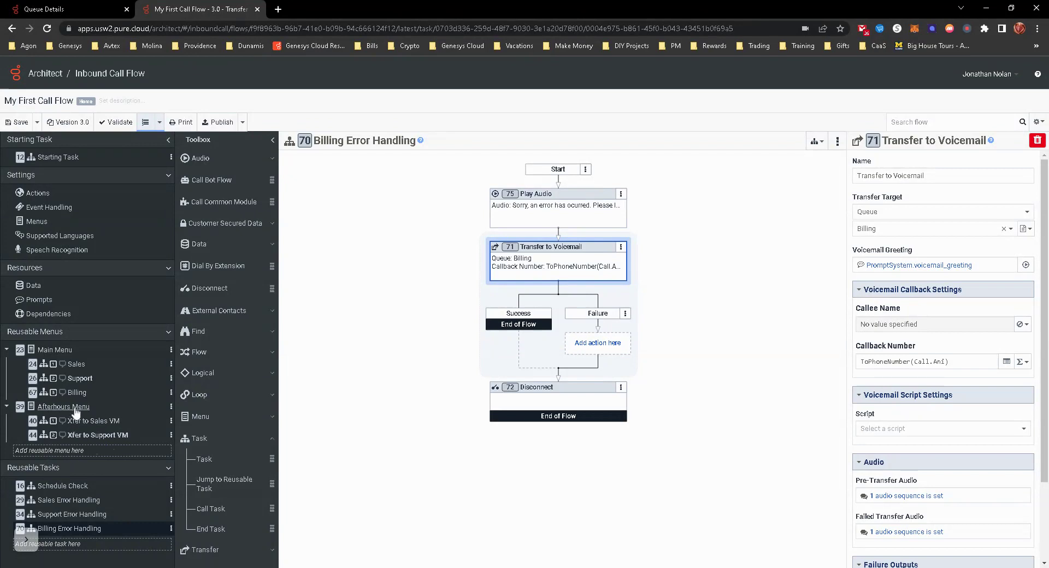
left_click(105, 393)
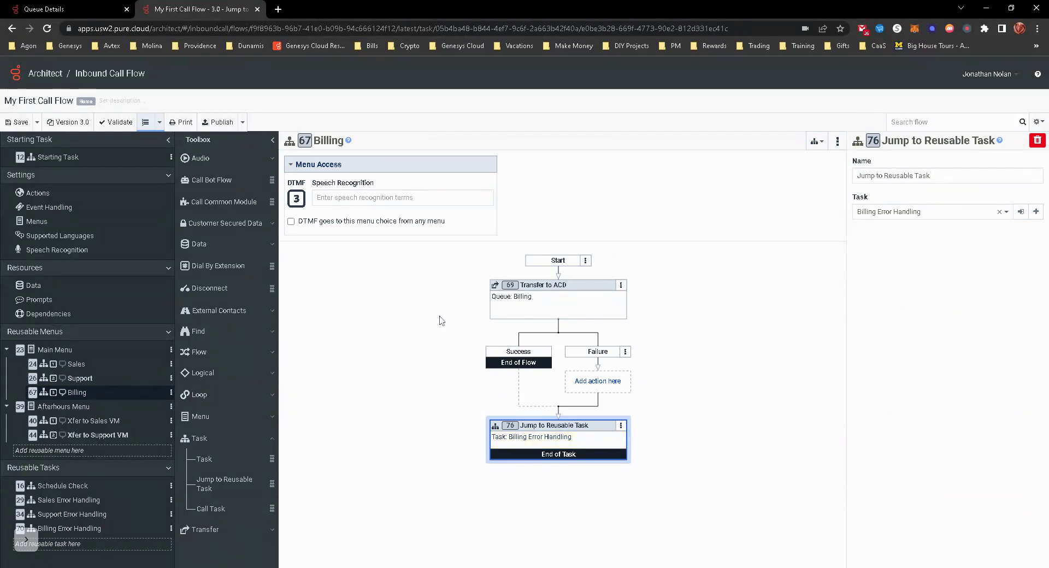
- Move Billing to DTMF 4 and override its transfer's in-queue flow with Dunamis InQueue Test
left_click(296, 199)
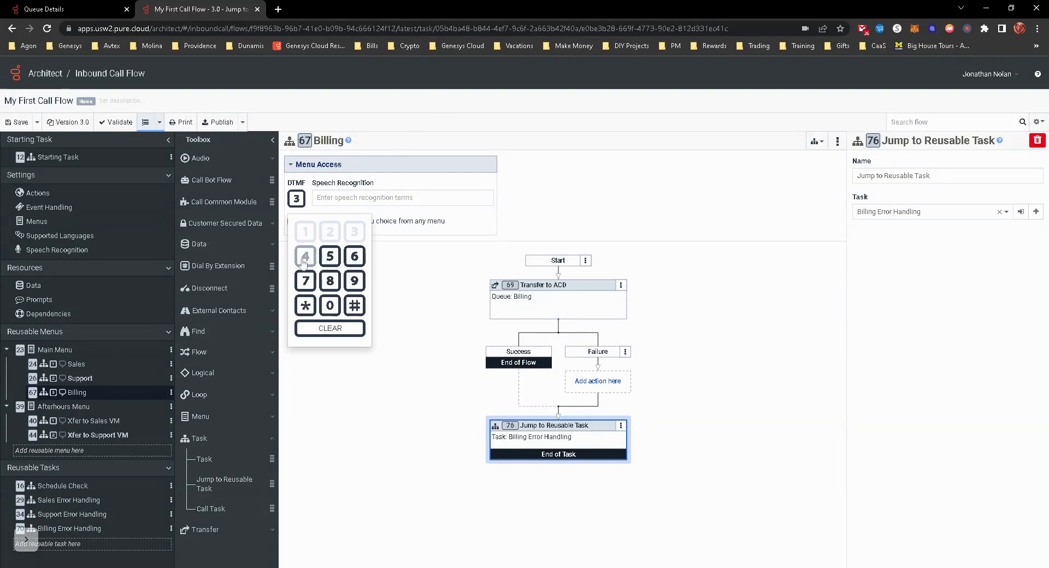
left_click(305, 282)
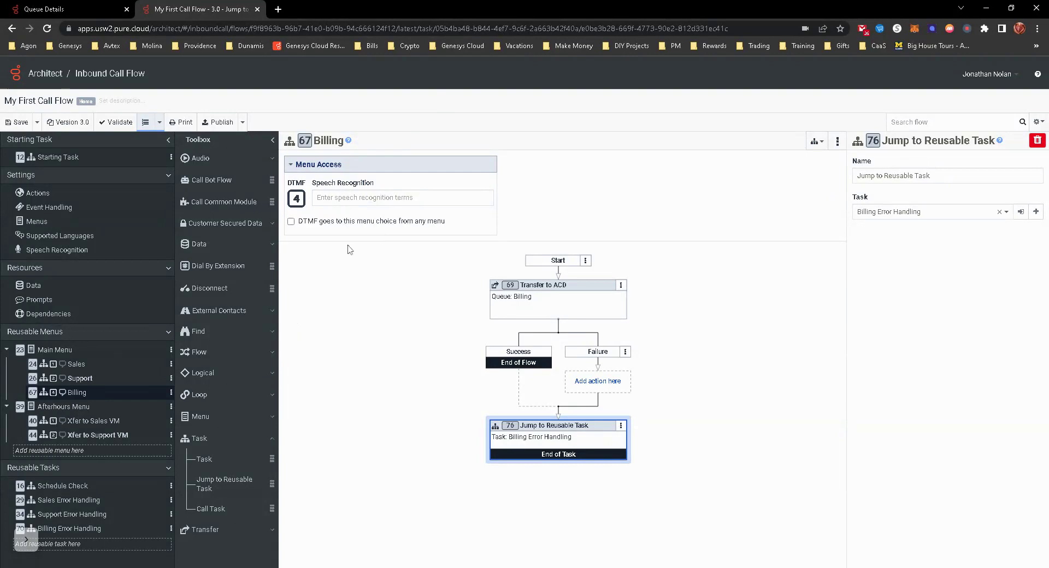
left_click(569, 301)
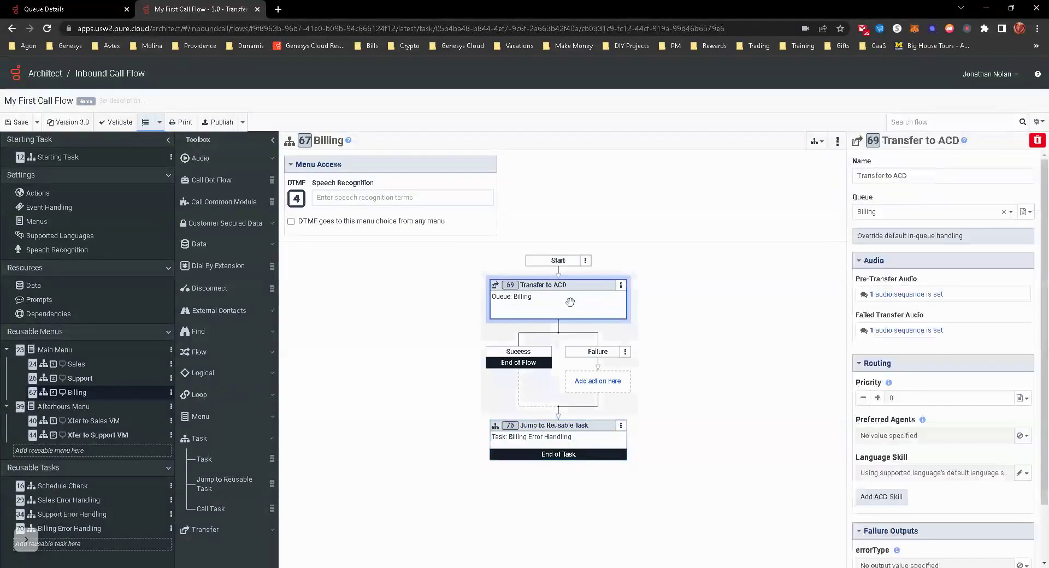
left_click(920, 236)
left_click(908, 249)
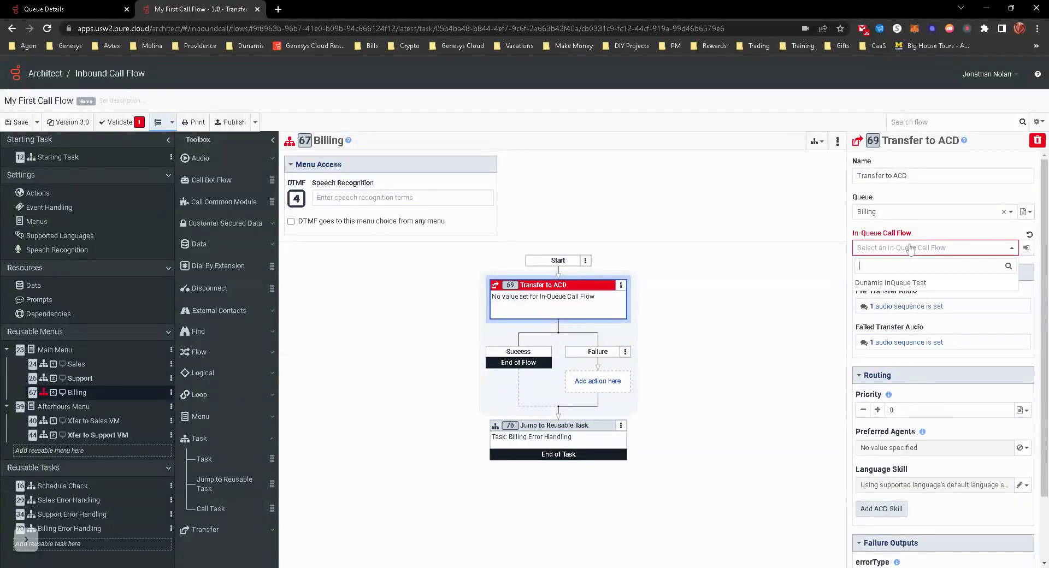
left_click(897, 283)
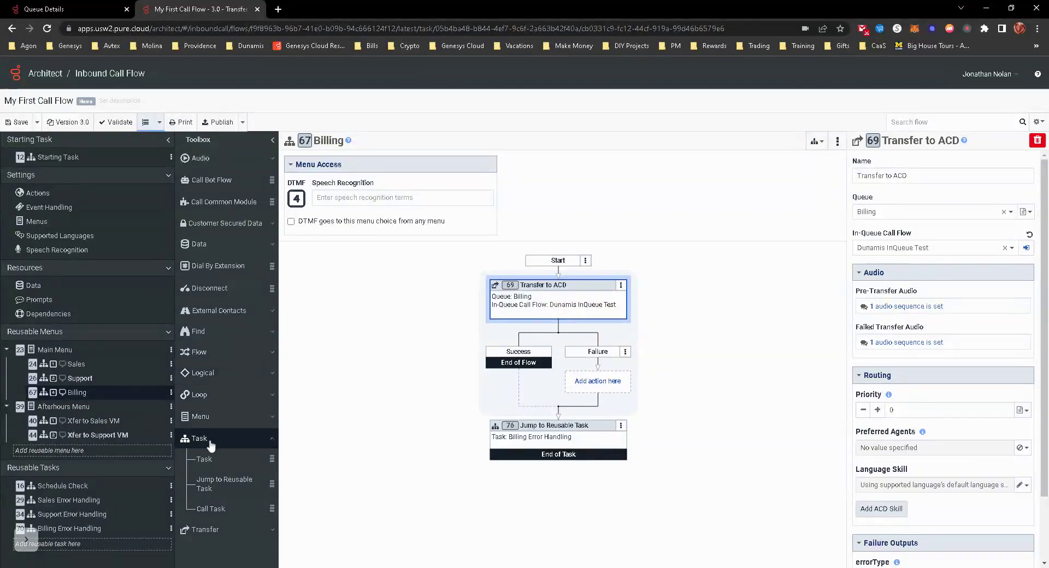
- Add a new task under Main Menu and assign it digit 5
left_click_drag(210, 459, 77, 403)
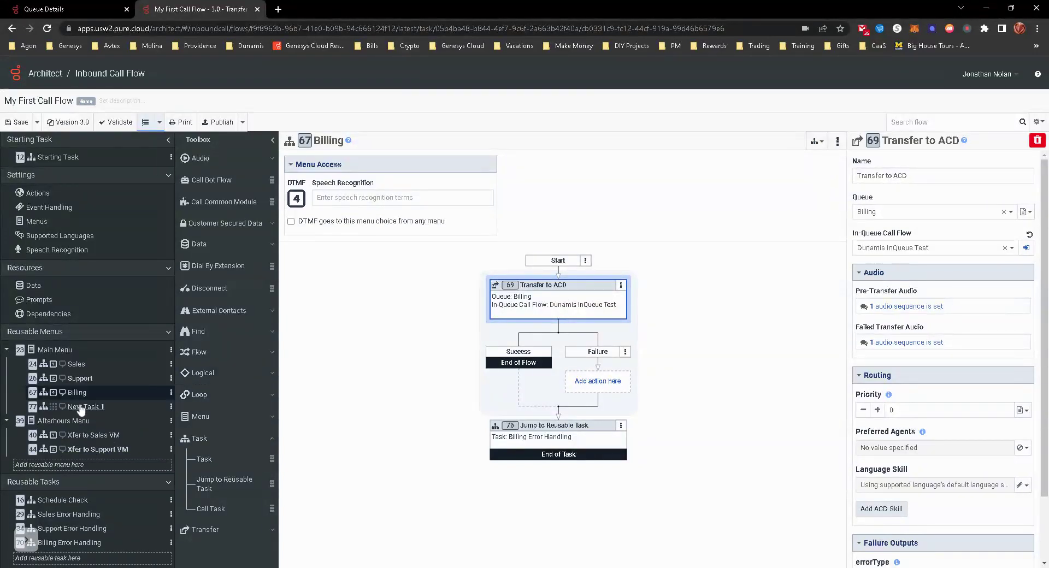
left_click(296, 198)
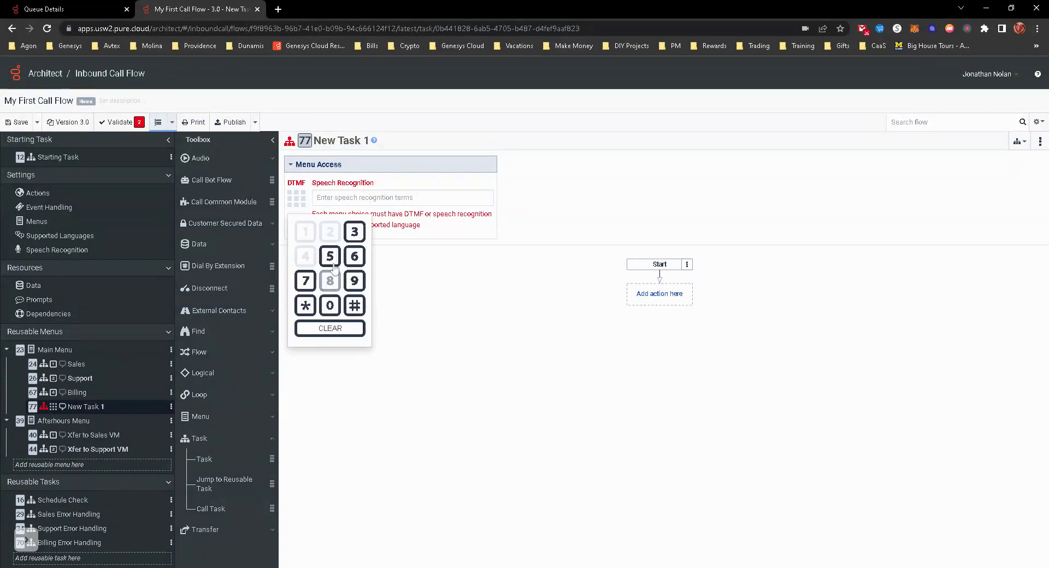
left_click(339, 258)
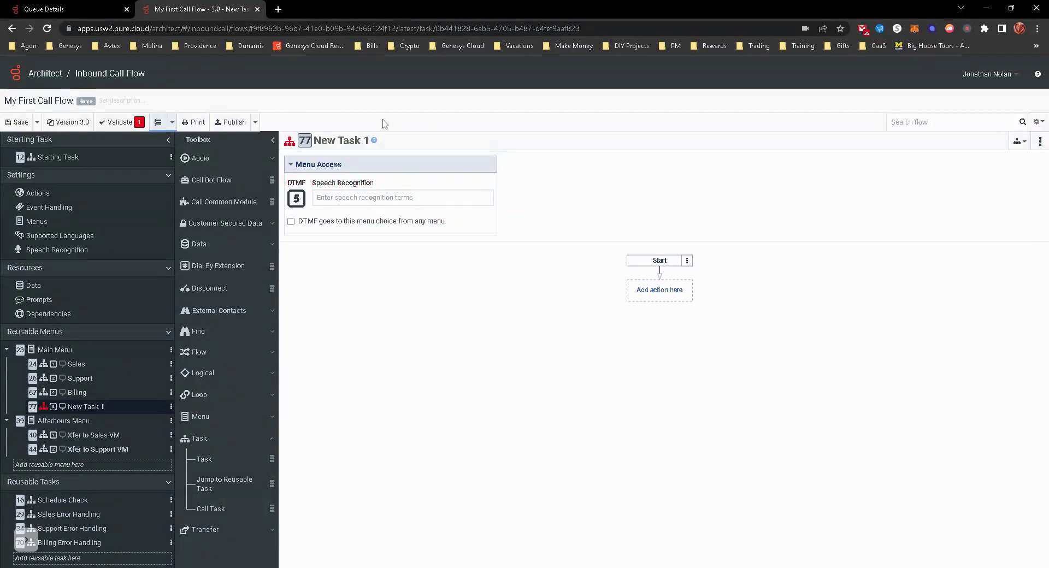
- Rename the new task to 'Xfer to' followed by the target user's name
left_click(342, 141)
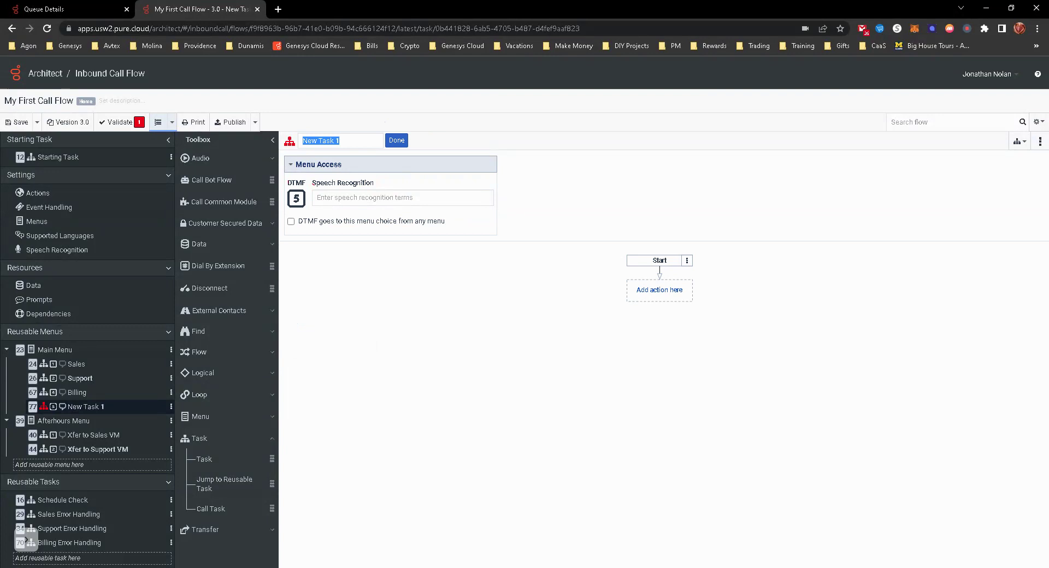
key("BackSpace")
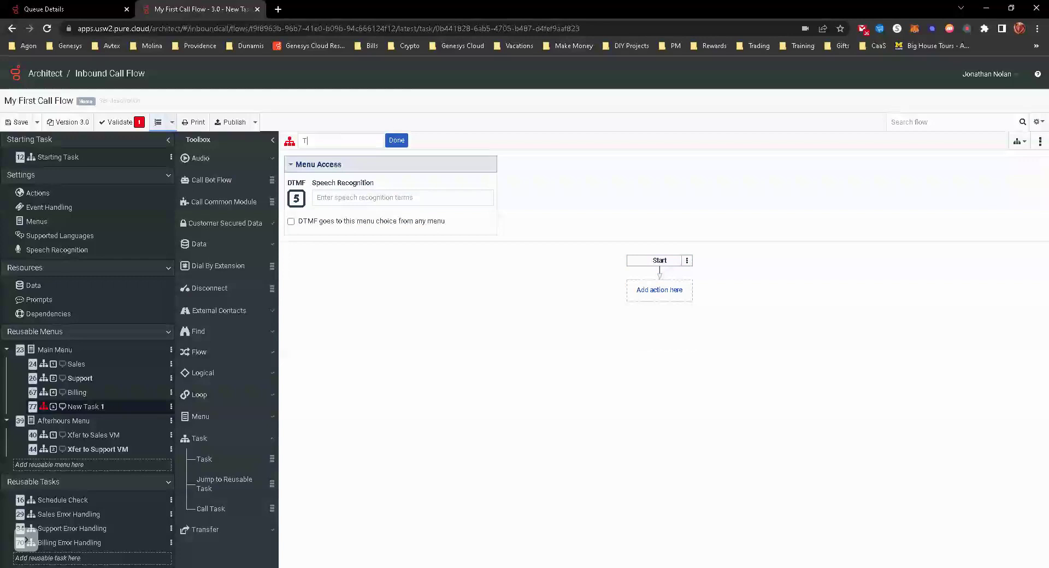
type("Xfer to John Do")
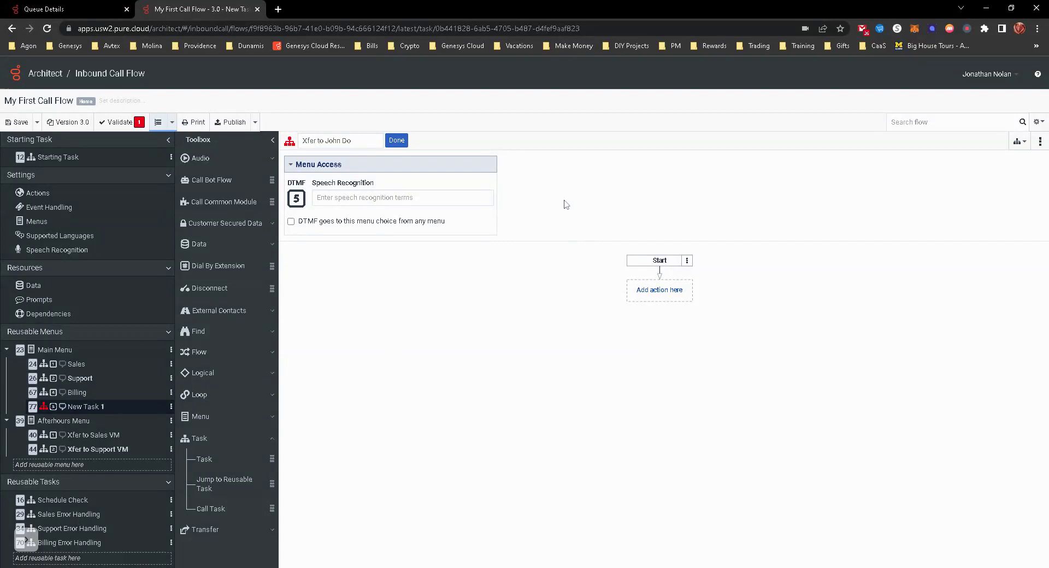
type("e")
left_click(397, 141)
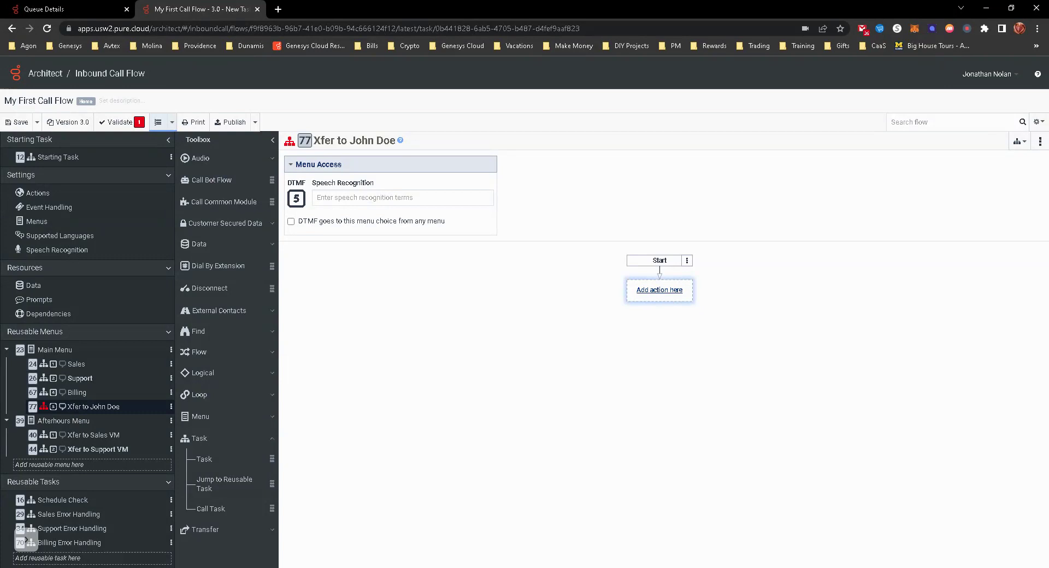
- Add a Transfer to User action that transfers to the test user
left_click(659, 291)
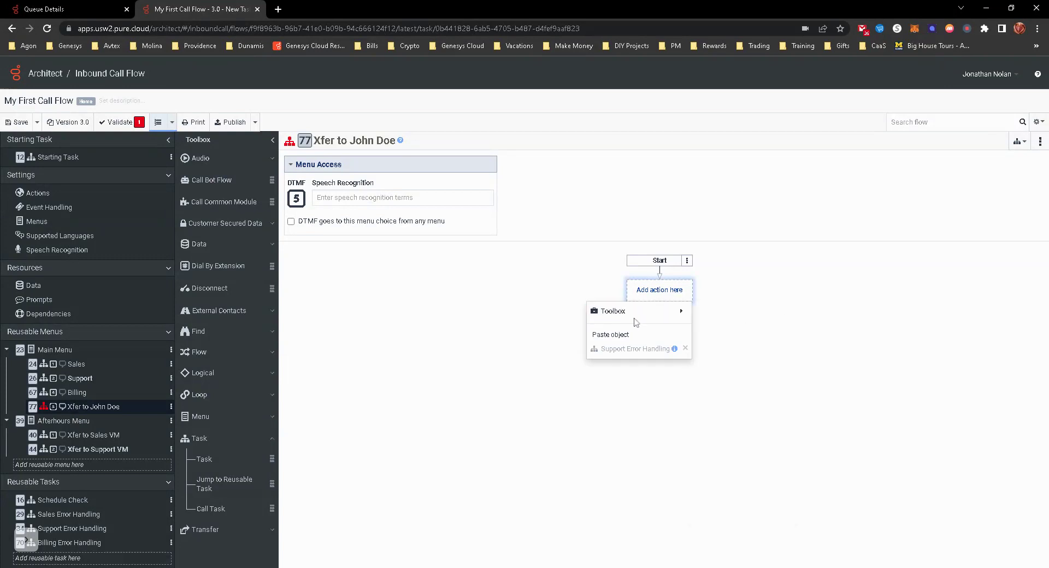
mouse_move(637, 310)
mouse_move(732, 496)
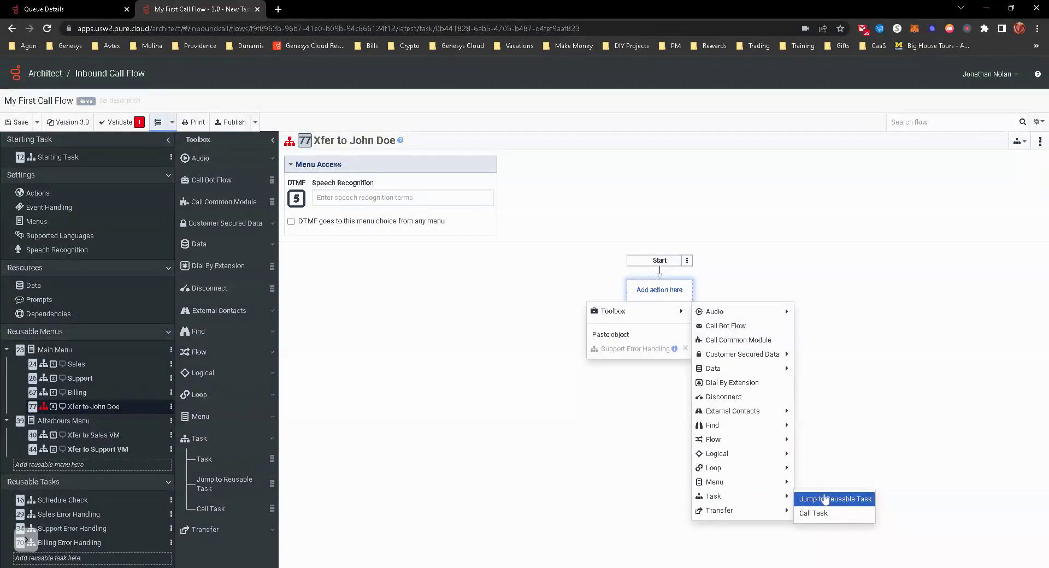
mouse_move(778, 510)
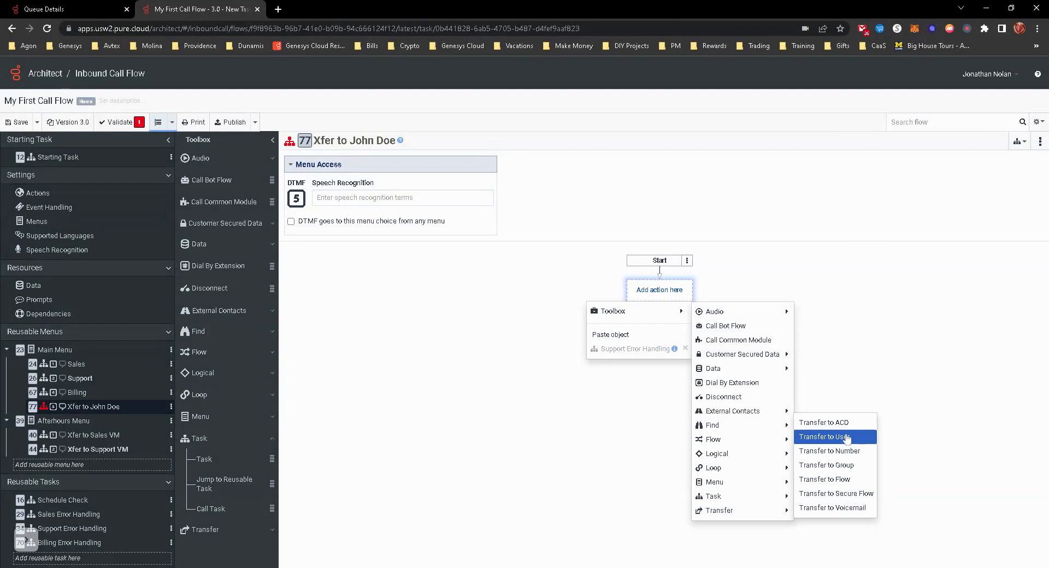
left_click(819, 437)
left_click(923, 213)
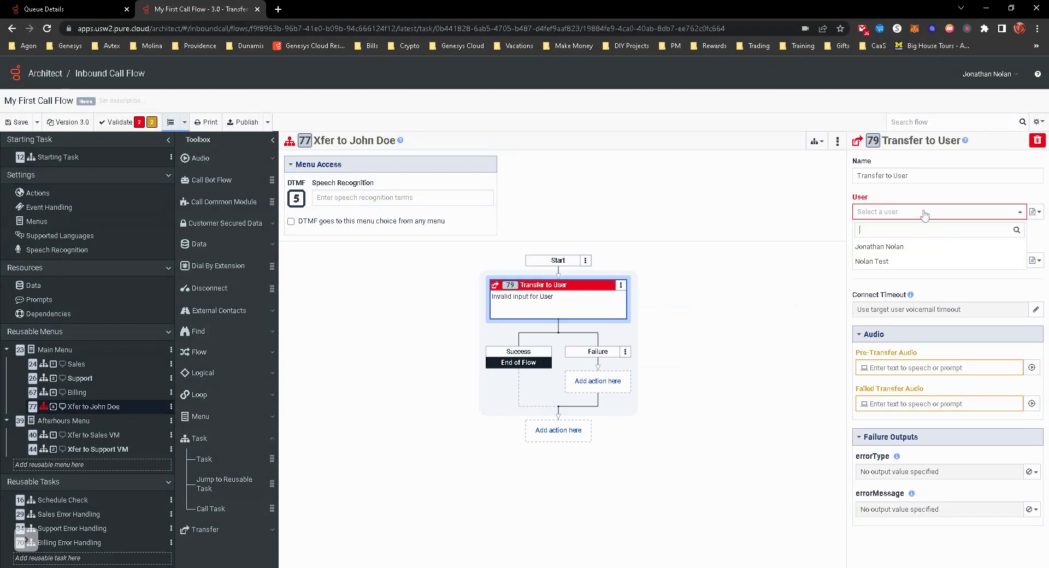
left_click(882, 261)
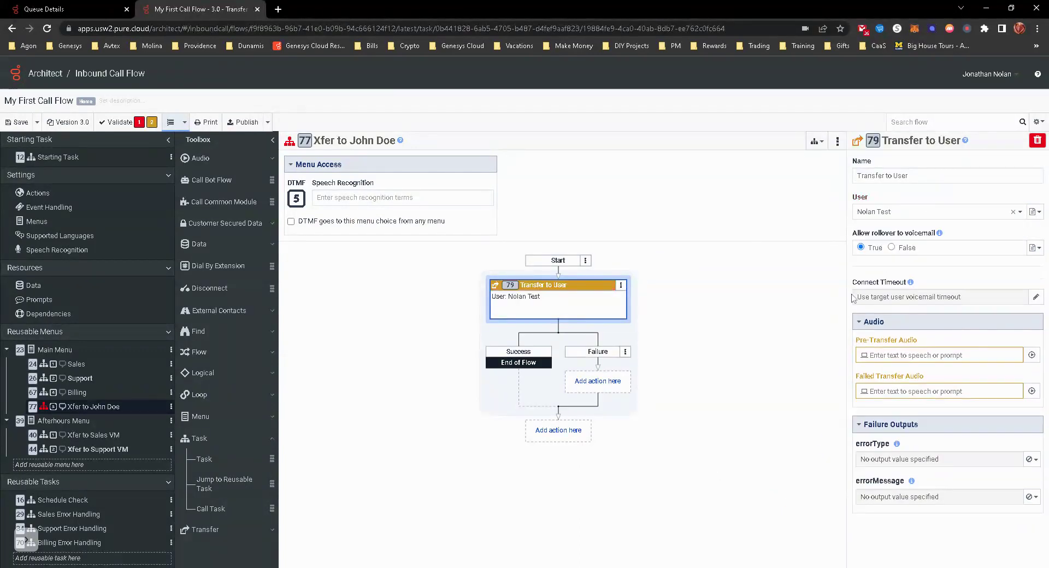
- Set pre-transfer and failed-transfer audio to blank audio, removing Text To Speech from each
left_click(1031, 355)
left_click(596, 126)
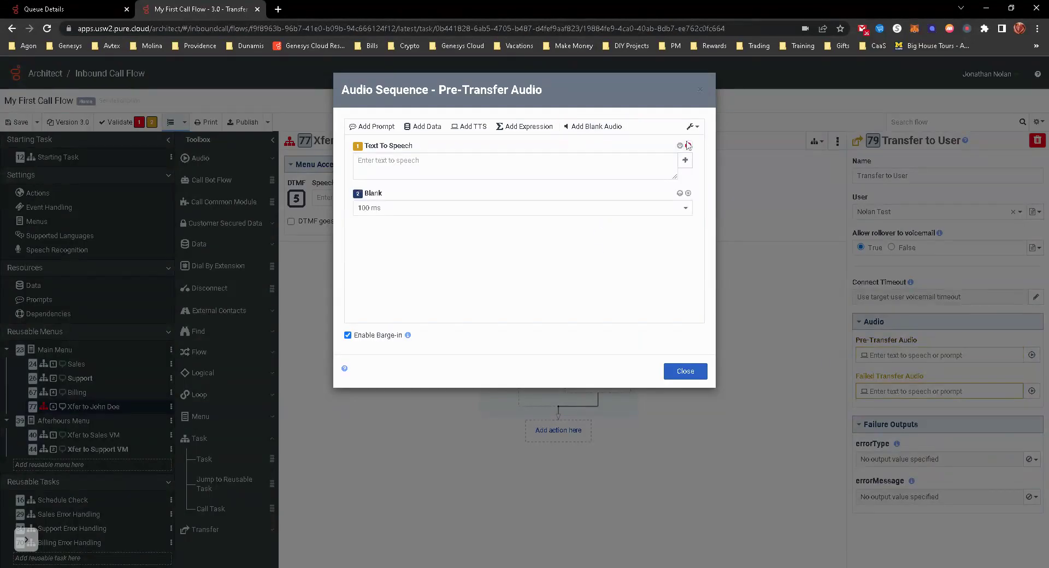
left_click(688, 146)
left_click(685, 371)
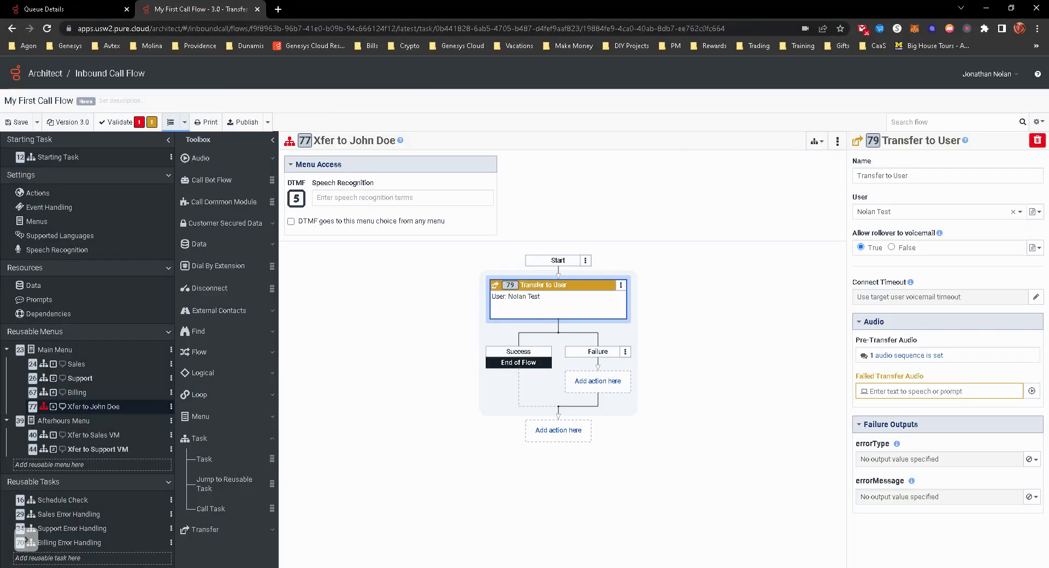
left_click(1032, 391)
left_click(597, 126)
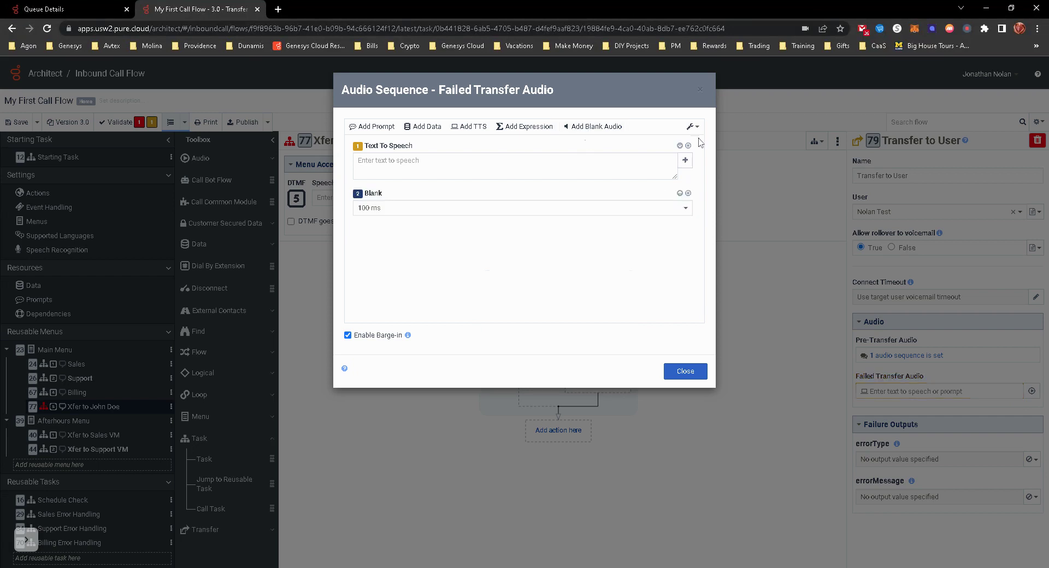
left_click(688, 145)
left_click(693, 372)
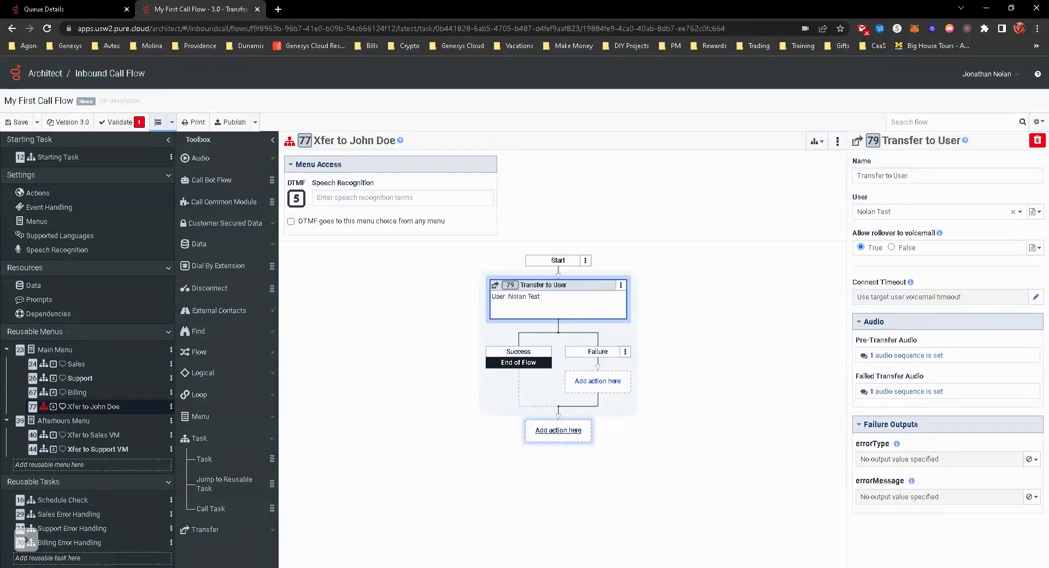
- Add a Jump to Menu action targeting Afterhours Menu after the Transfer to User action
left_click(553, 436)
mouse_move(544, 452)
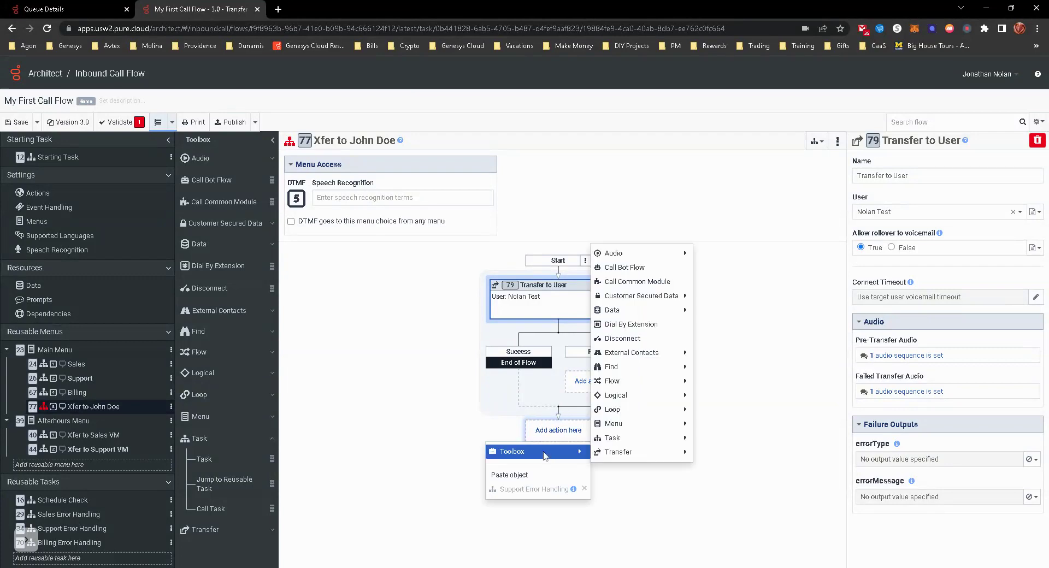
mouse_move(635, 447)
mouse_move(639, 424)
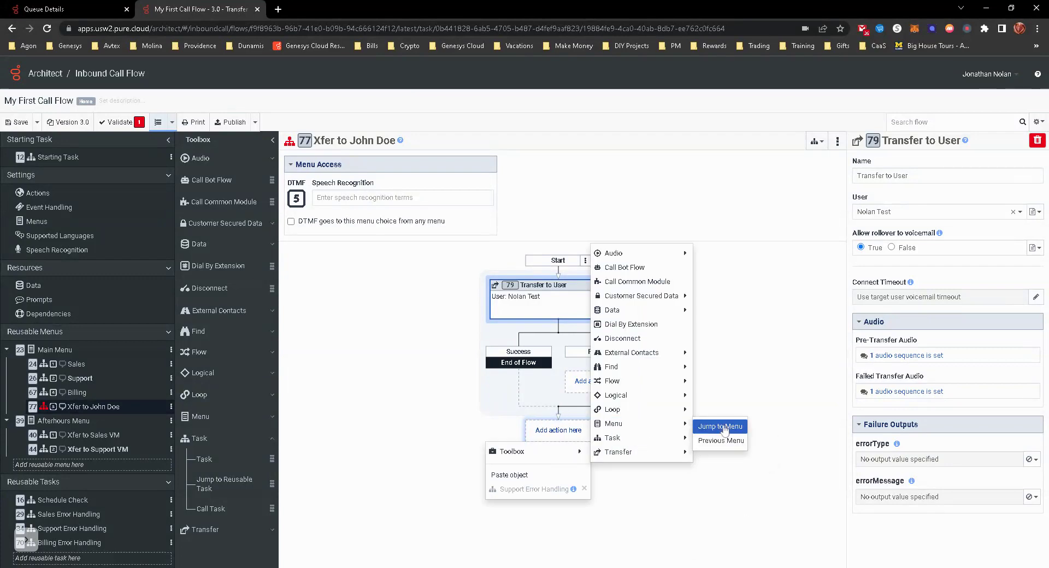
left_click(713, 424)
left_click(907, 214)
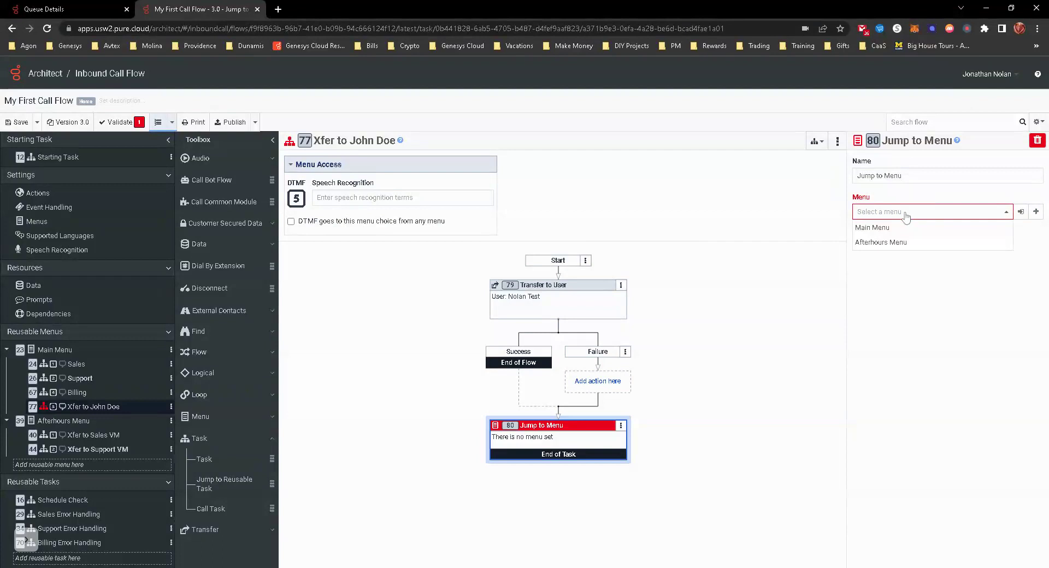
left_click(884, 244)
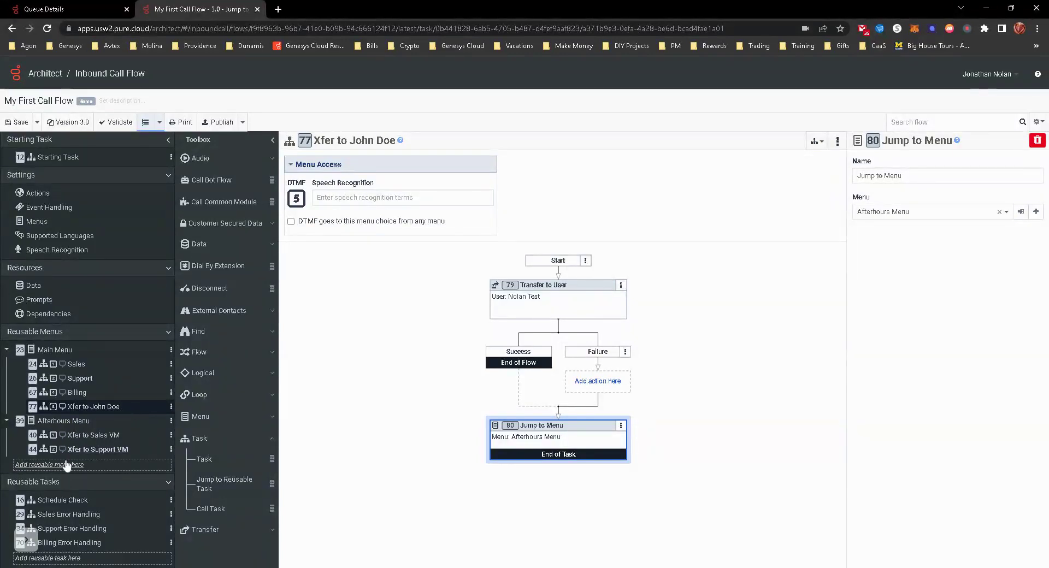
- Append 'For Billing, press 4' and a press-5 option for the test user to the Main Menu prompt
left_click(57, 353)
left_click(344, 183)
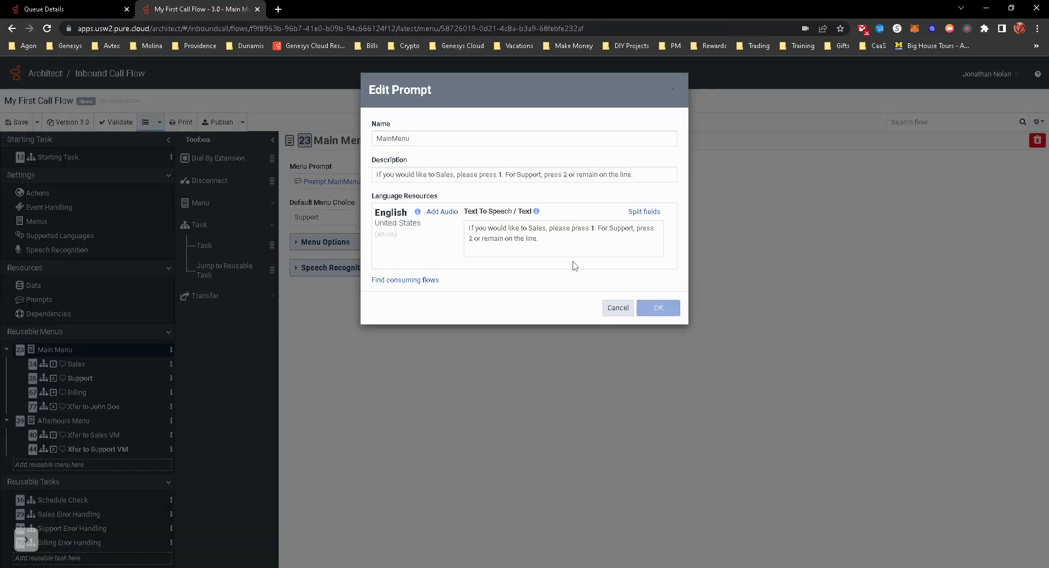
left_click(540, 239)
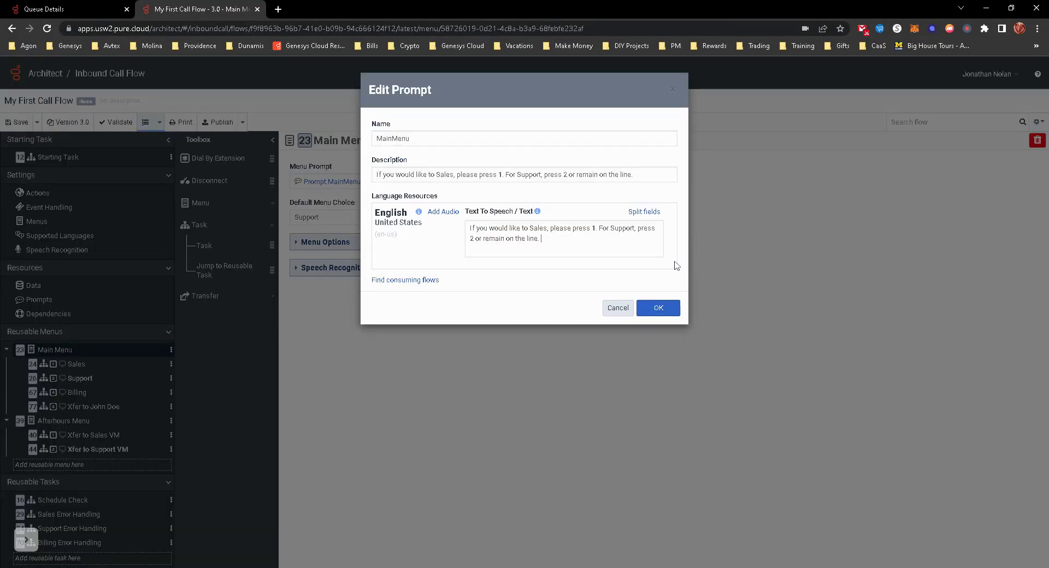
type("For Billing, press 4. If you would like to speak with J")
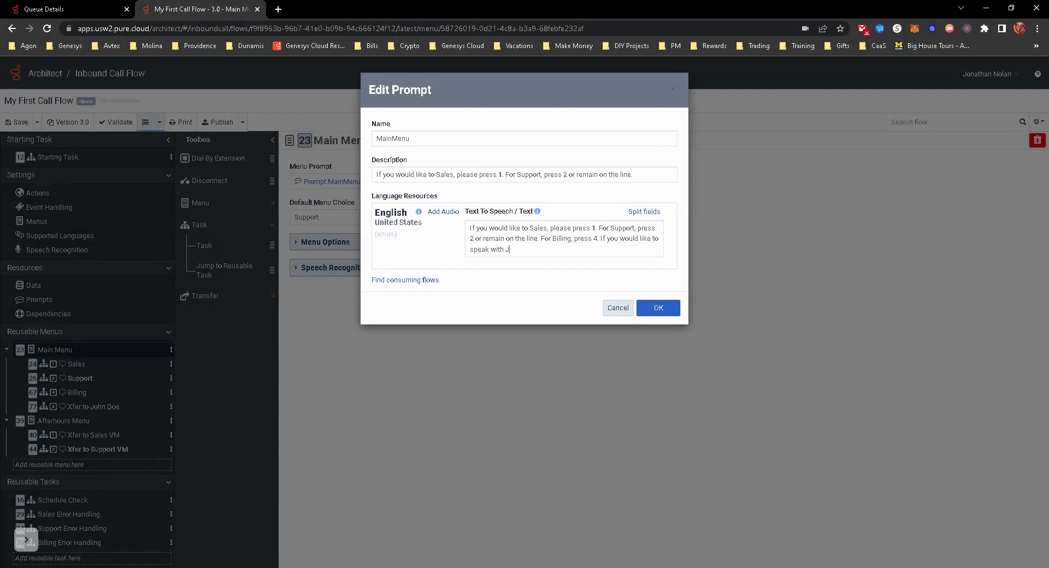
type("ohn Doe, press 5.")
left_click(653, 306)
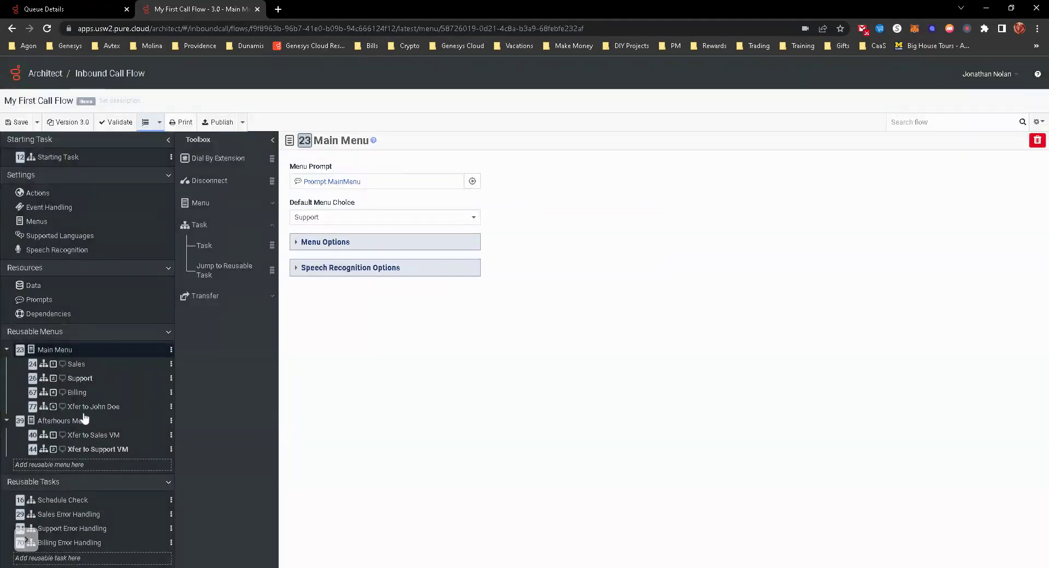
- Reopen the transfer-to-user task under Main Menu in the Reusable Menus tree
left_click(87, 408)
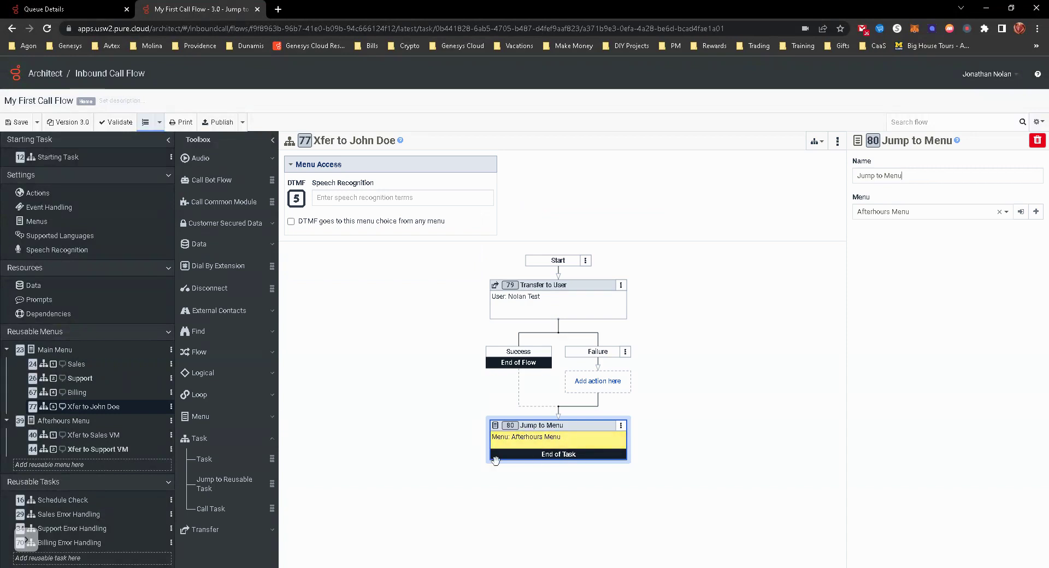